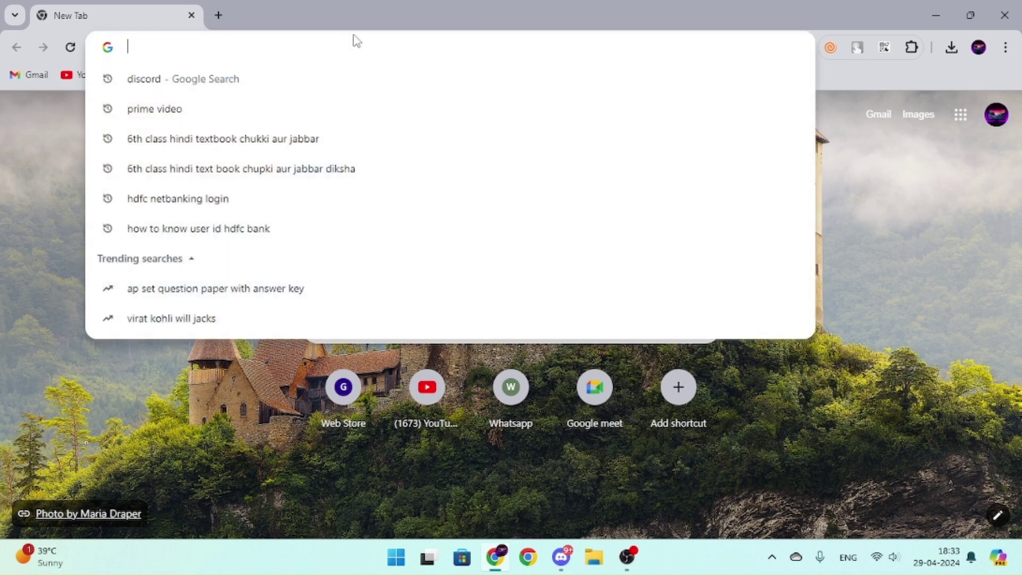
pyautogui.click(30, 262)
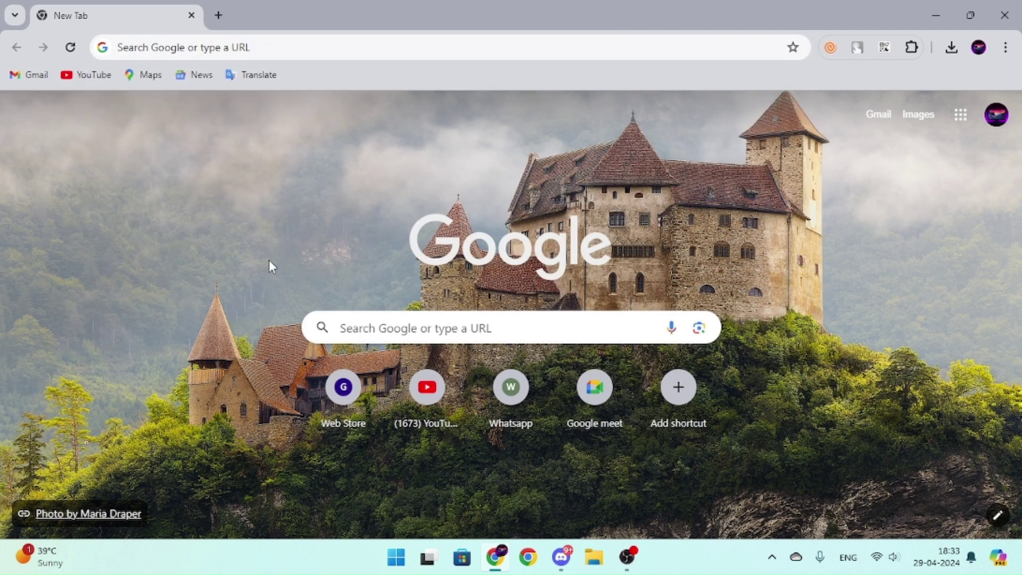
pyautogui.click(318, 39)
pyautogui.hotkey('ctrl', 'v')
pyautogui.hotkey('ctrl', 'v')
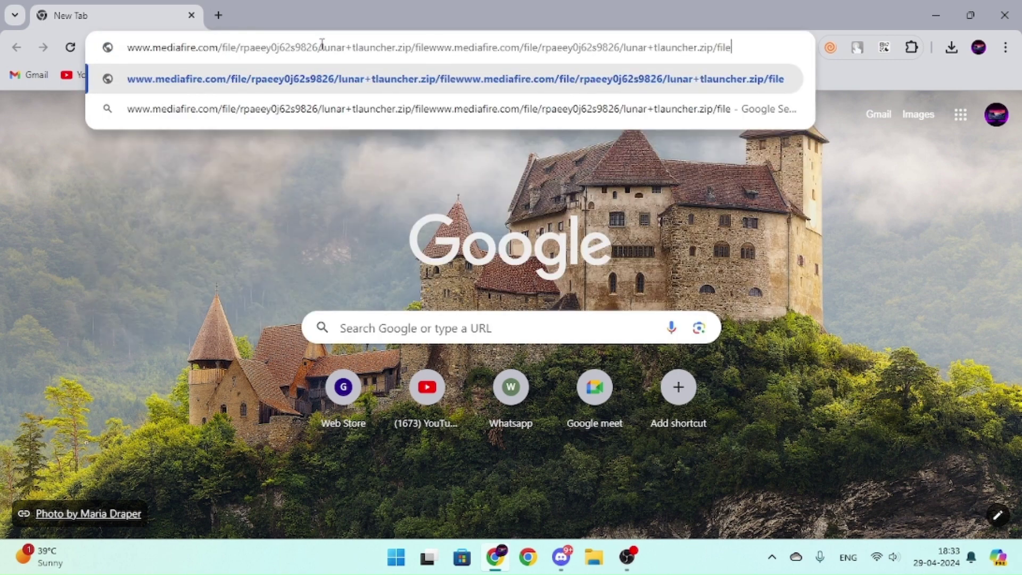
pyautogui.hotkey('ctrl', 'a')
pyautogui.press('BackSpace')
pyautogui.write('www.mediafire.com/file/rpaeey0j62s9826/lunar+tlauncher.zip/file')
pyautogui.press('Return')
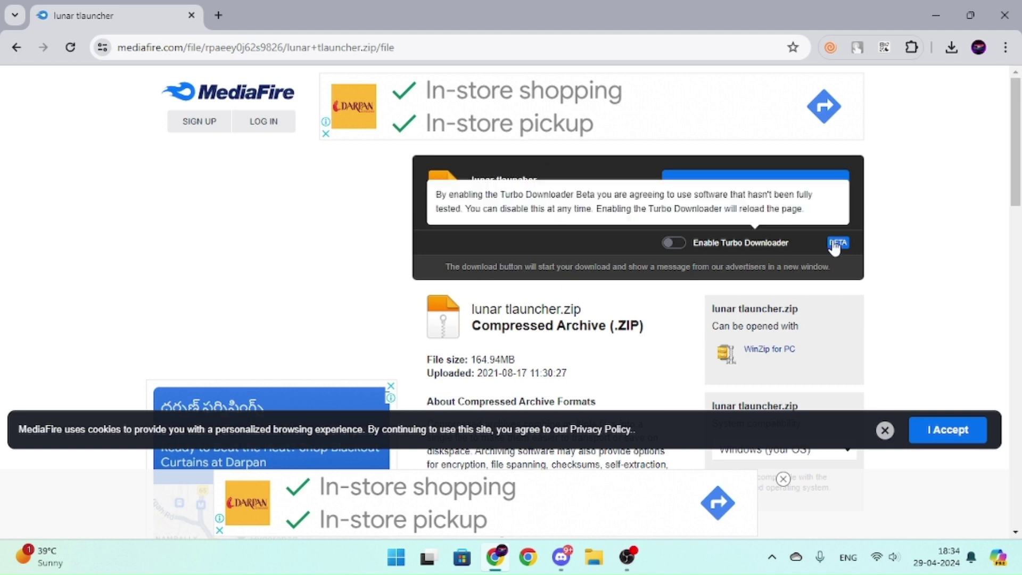
# Download lunar tlauncher.zip from MediaFire, close the advert pop-up window and follow the download in the recent download history.
pyautogui.click(739, 203)
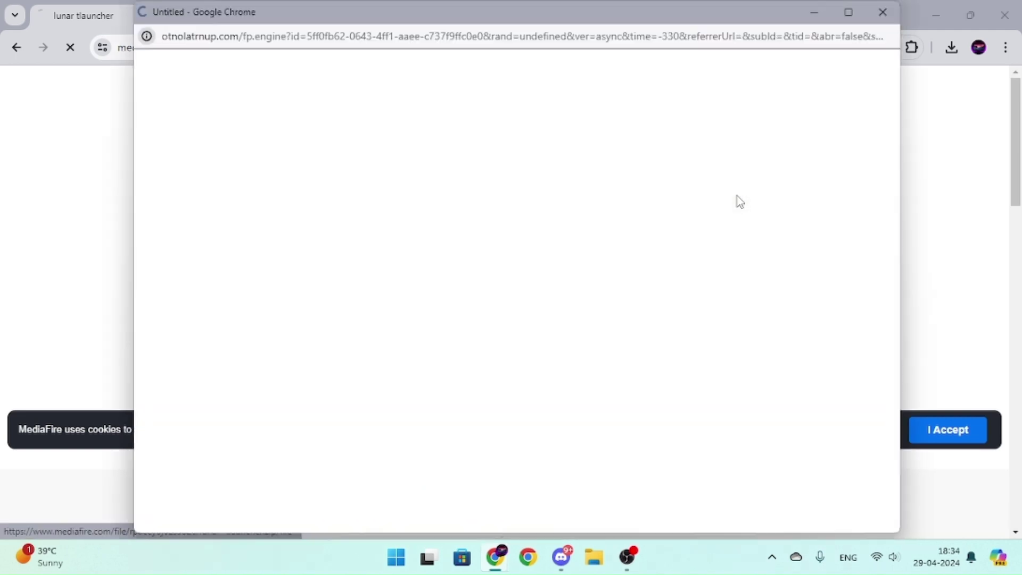
pyautogui.click(881, 14)
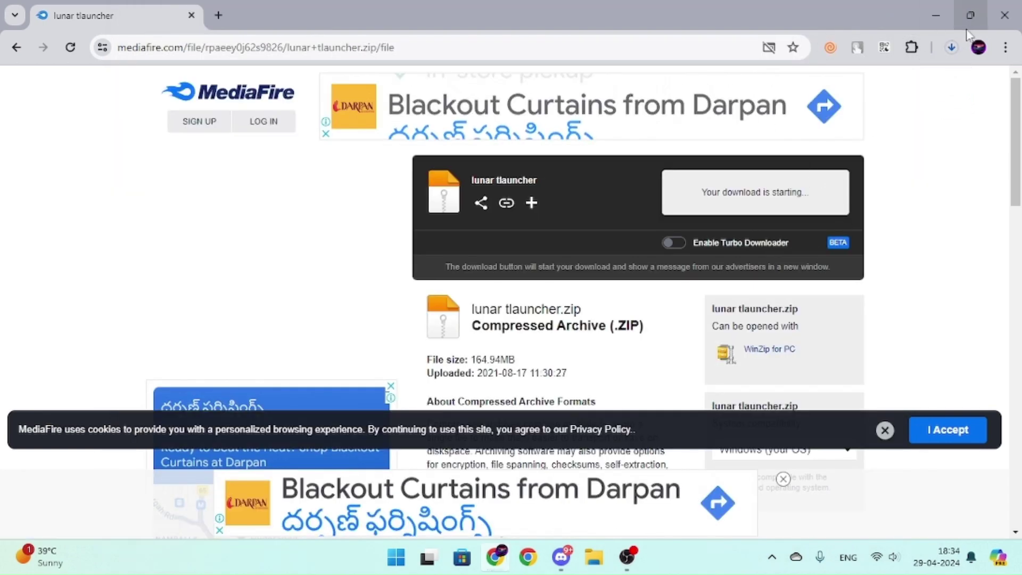
pyautogui.click(952, 48)
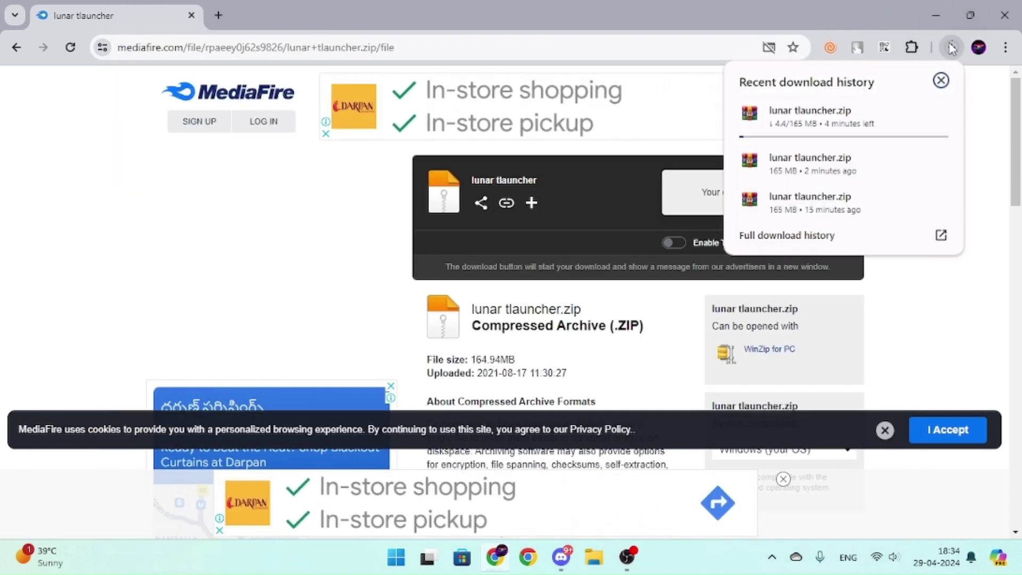
pyautogui.moveTo(854, 118)
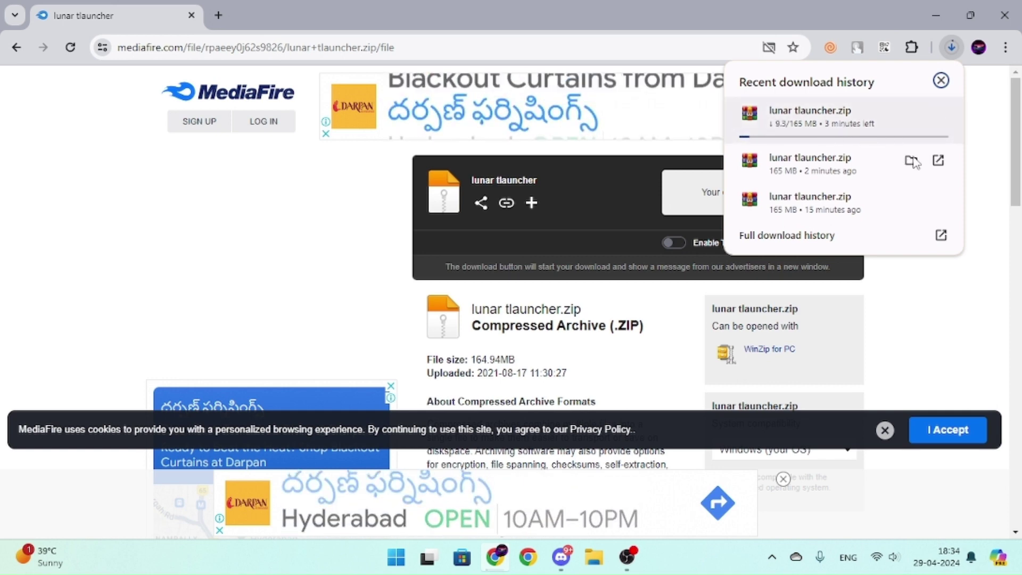
pyautogui.moveTo(865, 190)
pyautogui.moveTo(874, 143)
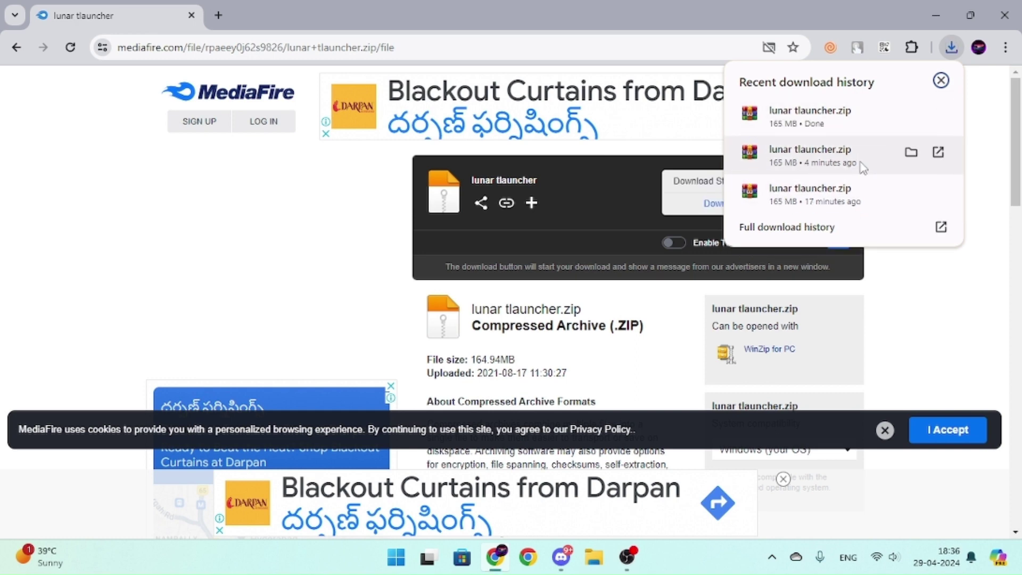
pyautogui.moveTo(838, 130)
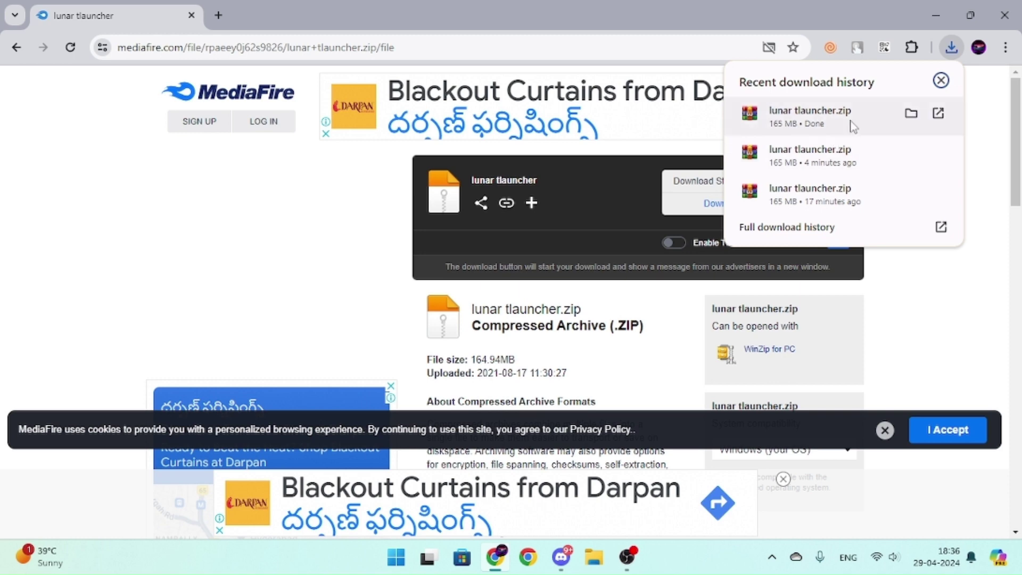
# Show the newest lunar tlauncher.zip download in its folder and extract it there with WinRAR.
pyautogui.click(911, 114)
pyautogui.moveTo(573, 568)
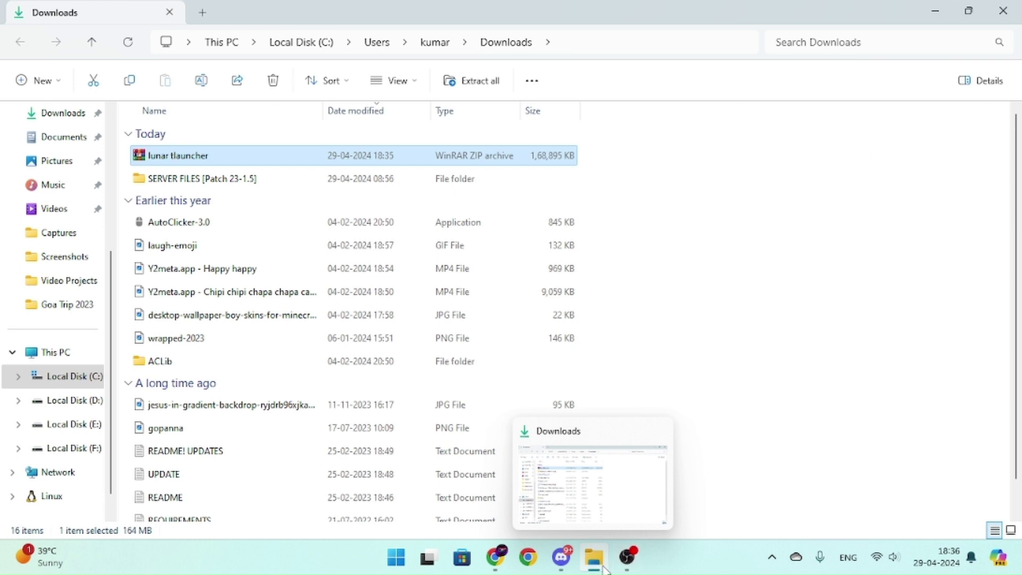
pyautogui.scroll(3, 70, 266)
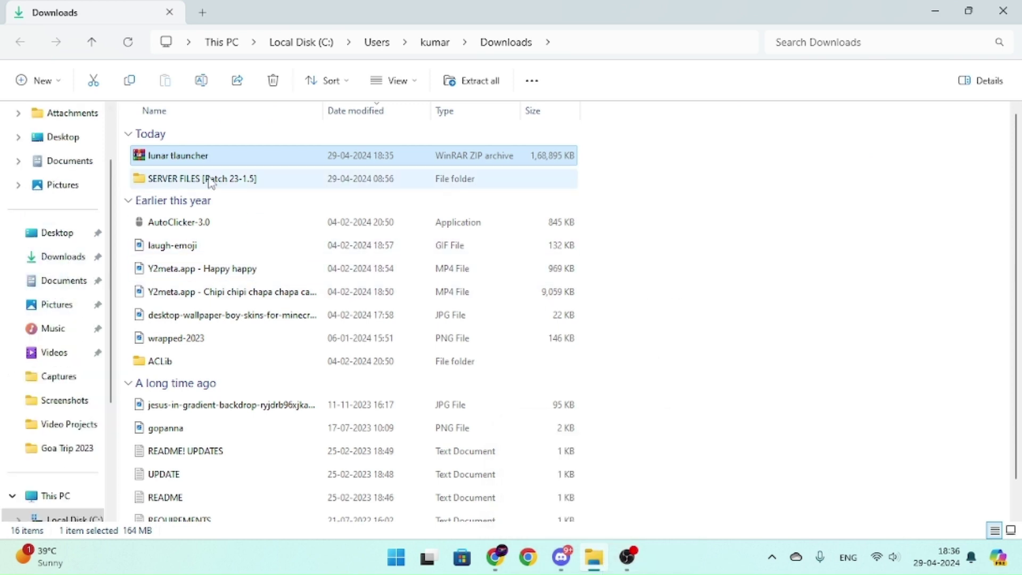
pyautogui.rightClick(244, 160)
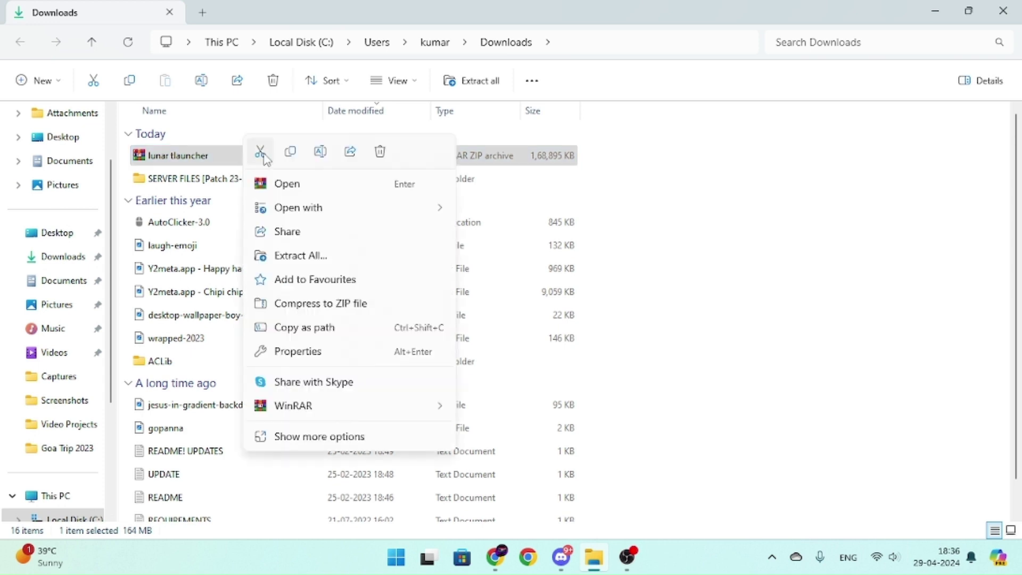
pyautogui.moveTo(353, 412)
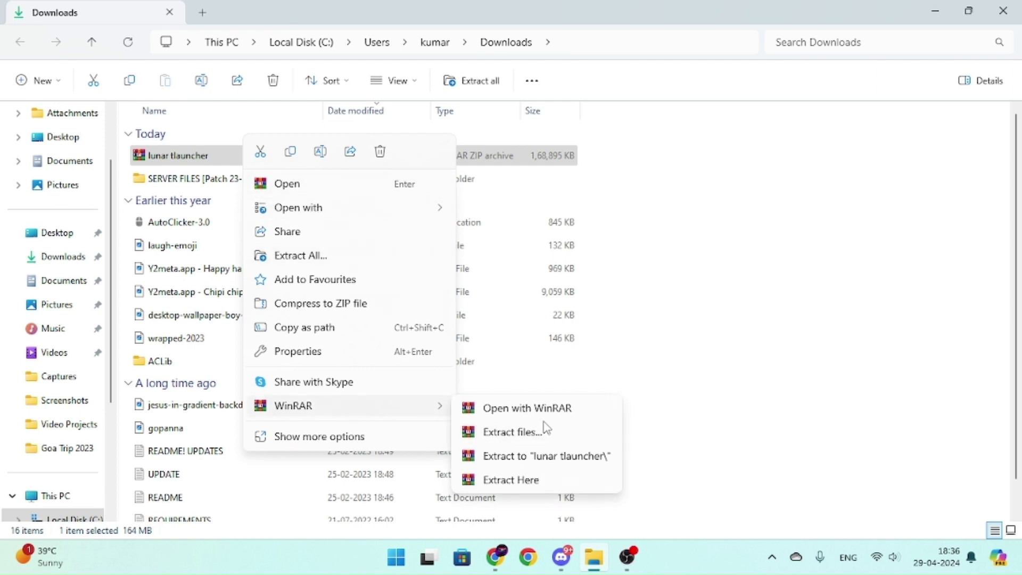
pyautogui.click(551, 481)
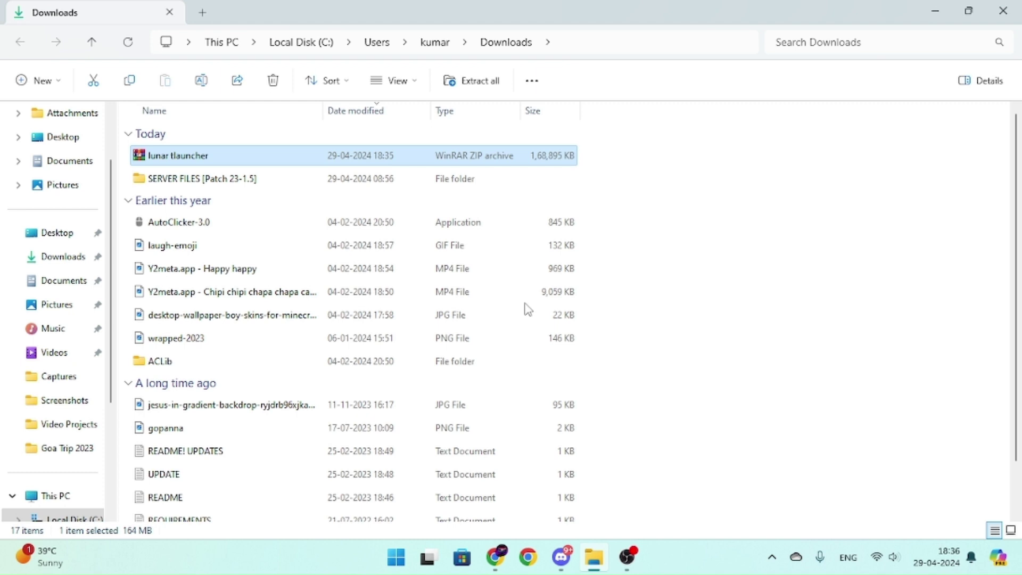
pyautogui.rightClick(442, 164)
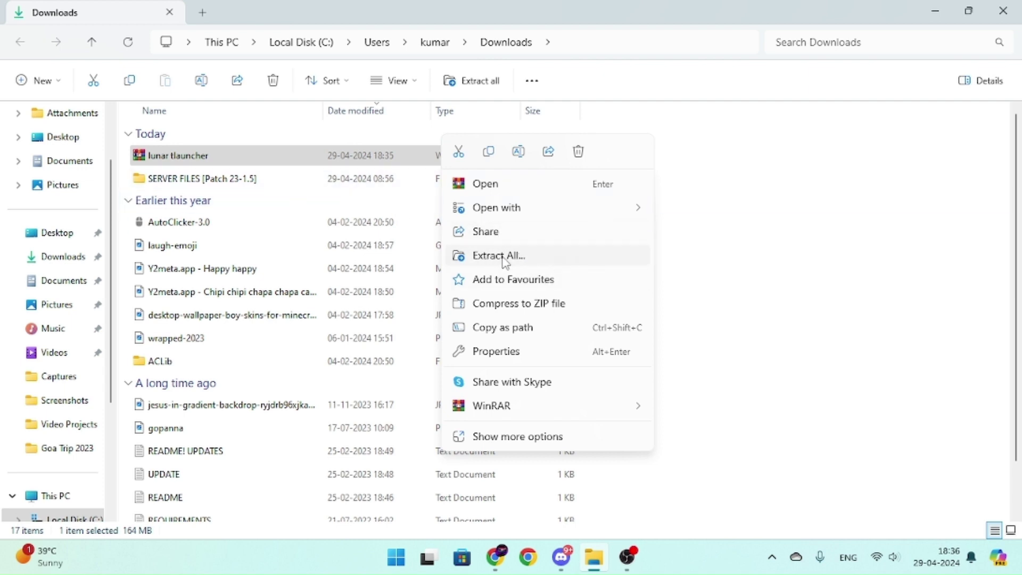
pyautogui.click(791, 247)
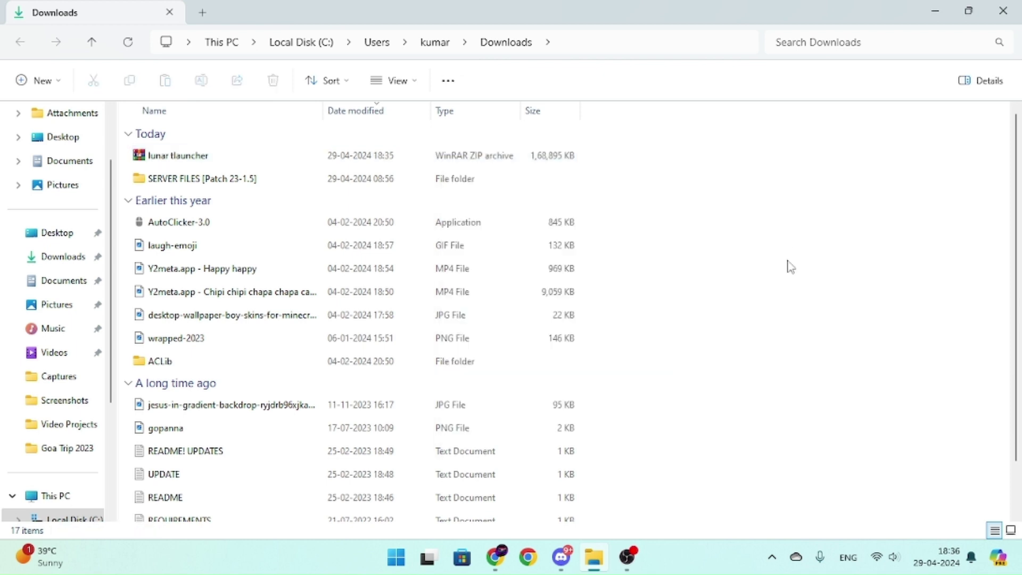
# Copy the extracted LC folder from Downloads.
pyautogui.scroll(-2, 402, 372)
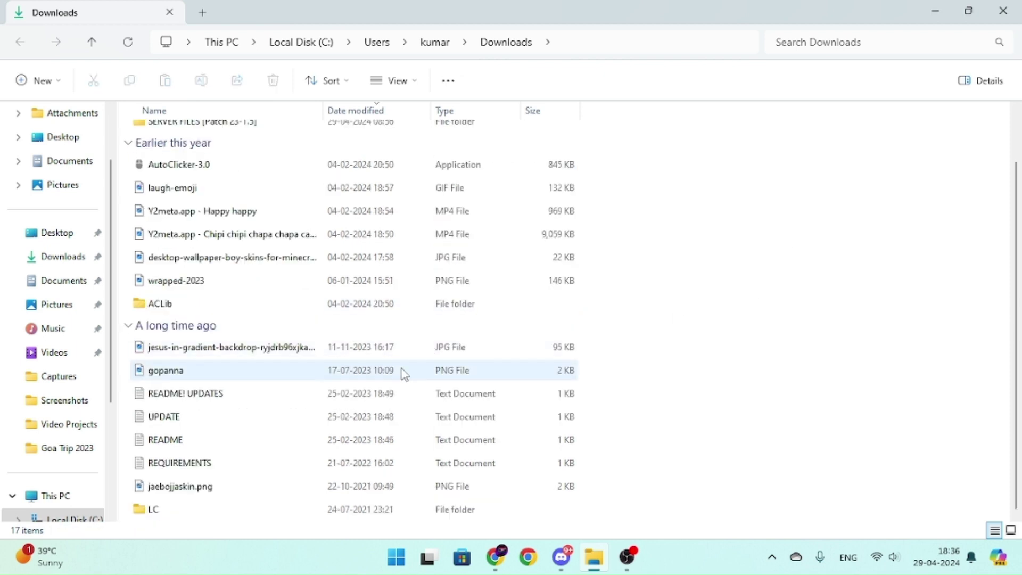
pyautogui.click(196, 518)
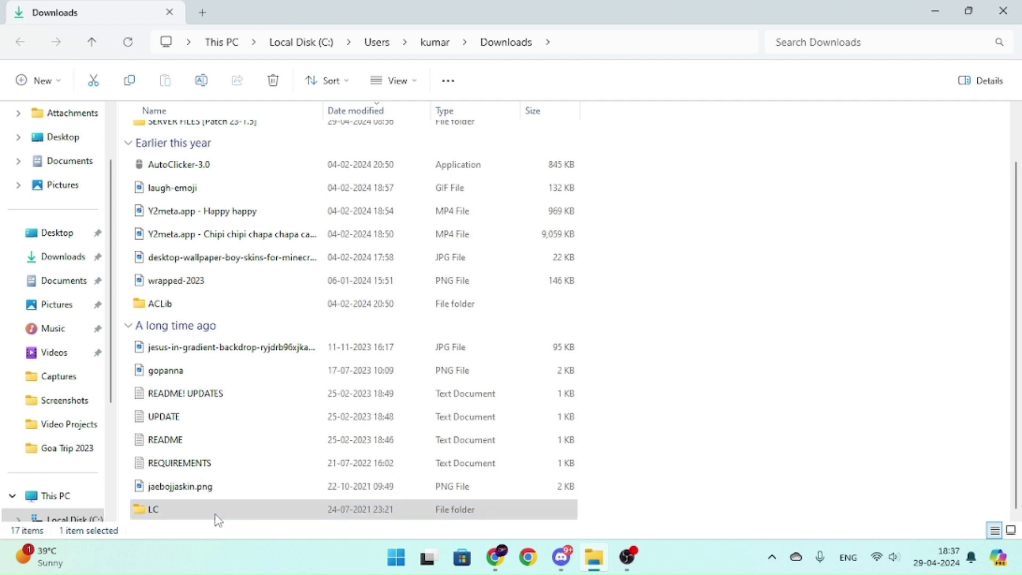
pyautogui.rightClick(214, 519)
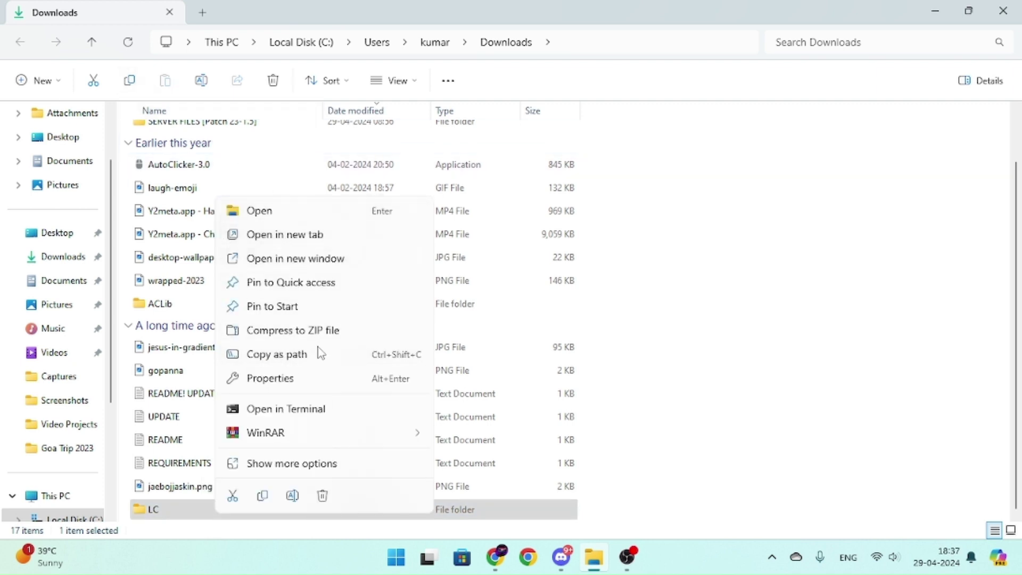
pyautogui.click(262, 495)
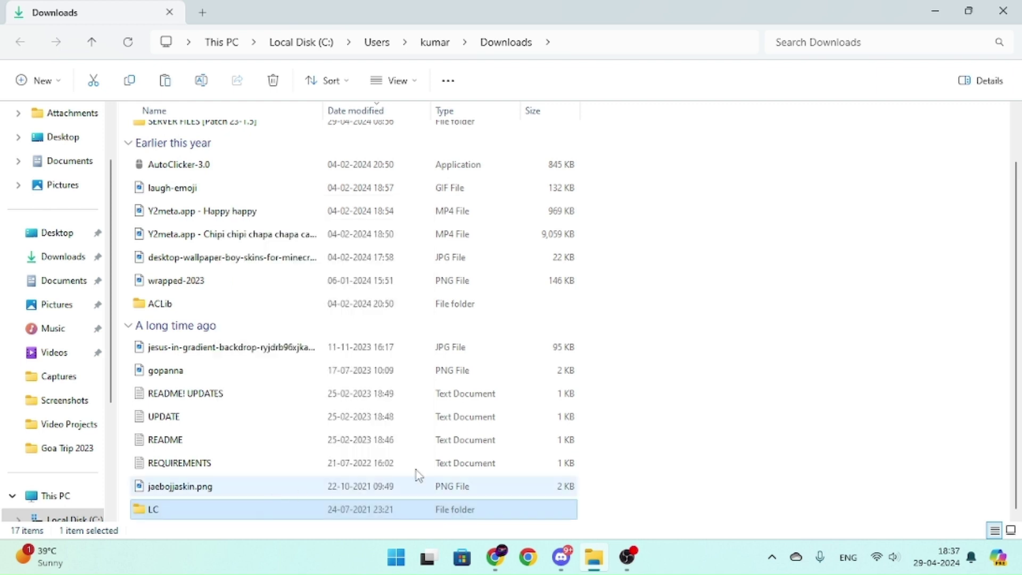
pyautogui.click(719, 390)
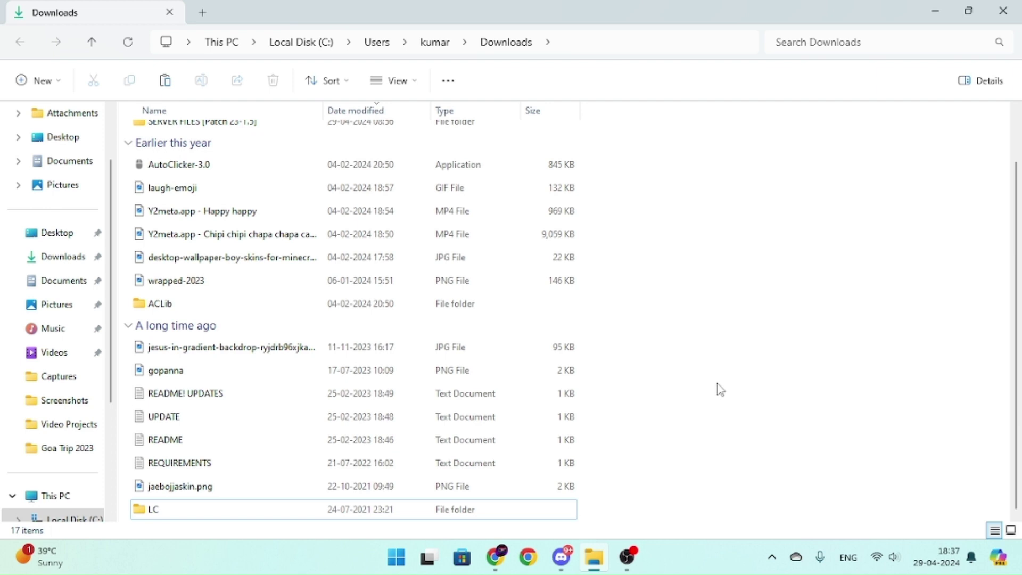
# Open the Roaming application data folder by running %appdata%.
pyautogui.press('super+r')
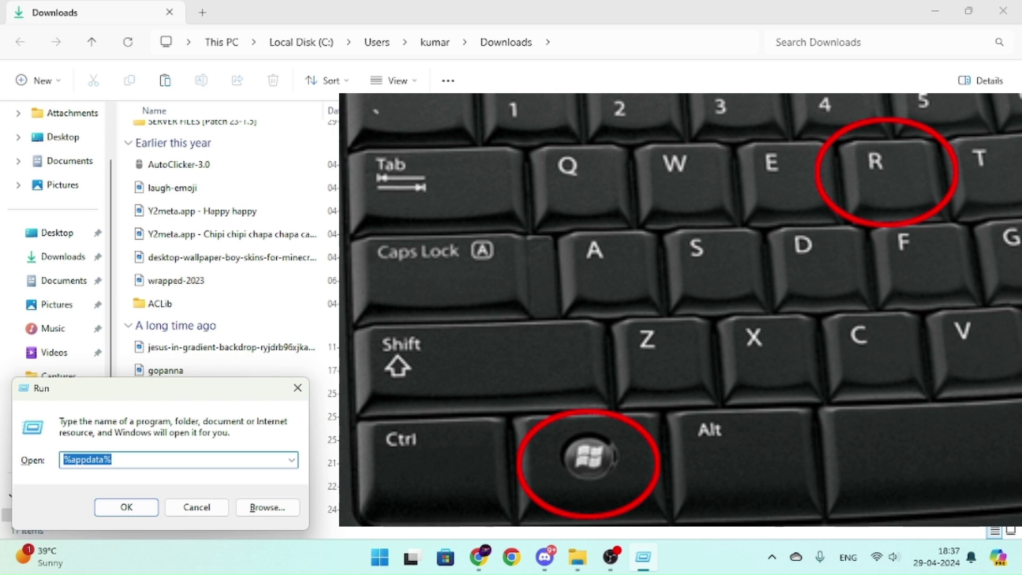
pyautogui.press('BackSpace')
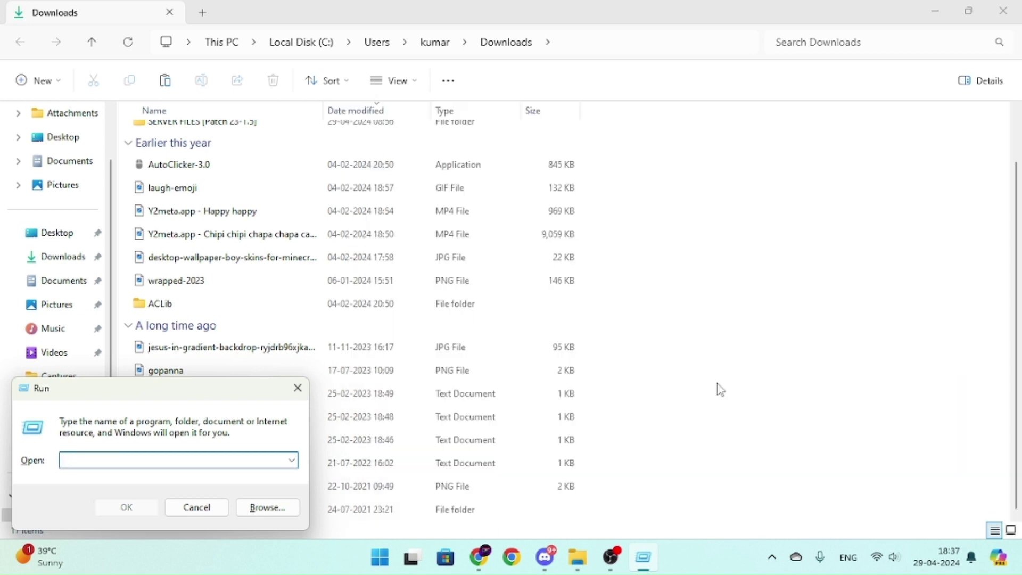
pyautogui.write('%')
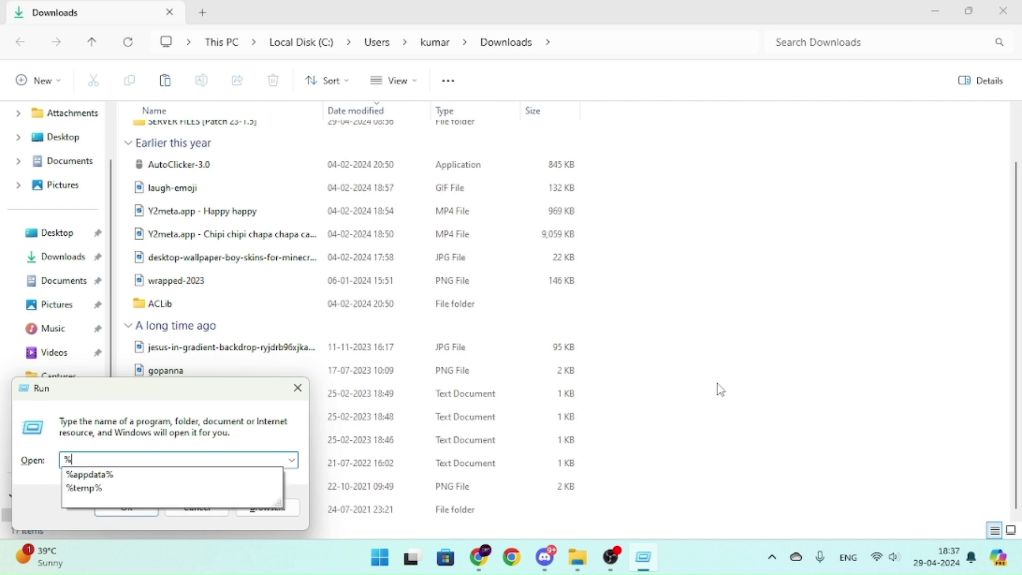
pyautogui.write('appda')
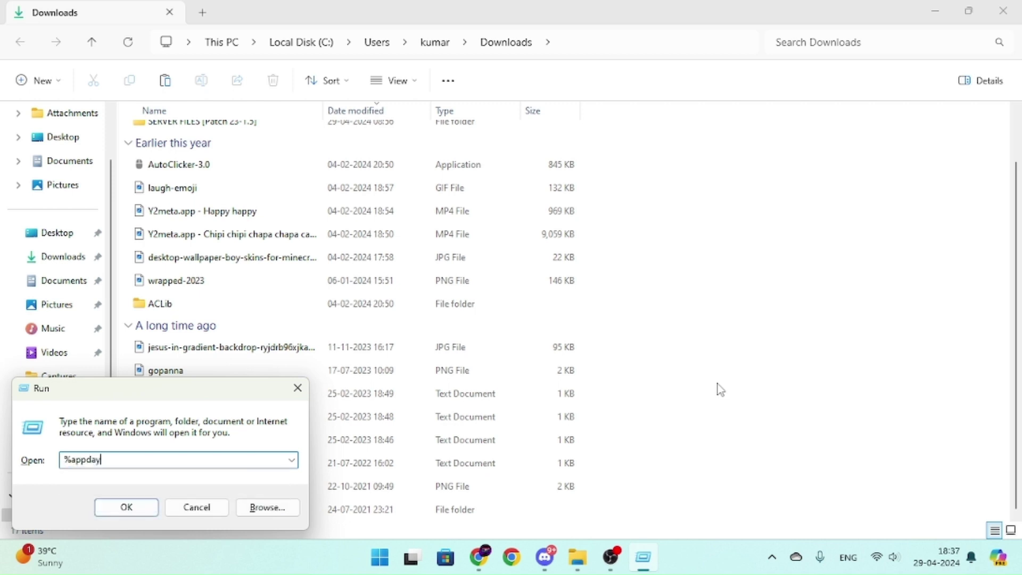
pyautogui.write('ta%')
pyautogui.click(126, 507)
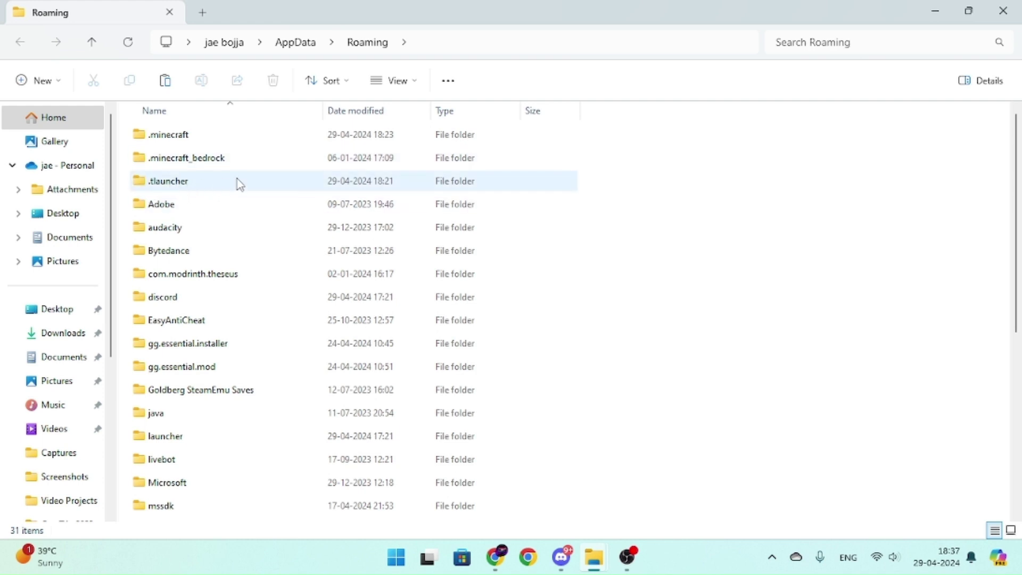
# Go into the .minecraft folder and open its versions folder.
pyautogui.doubleClick(203, 139)
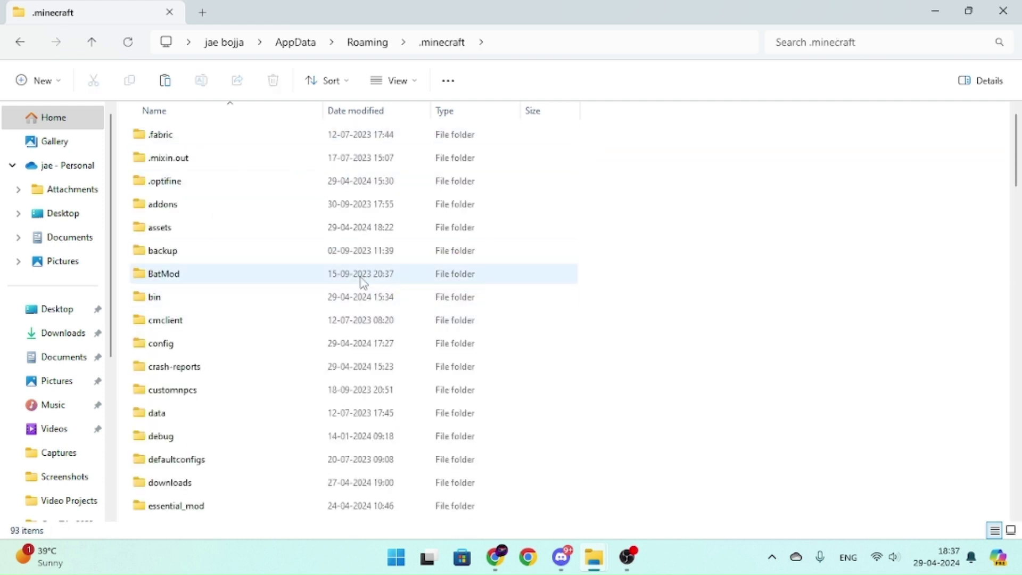
pyautogui.scroll(-6, 344, 450)
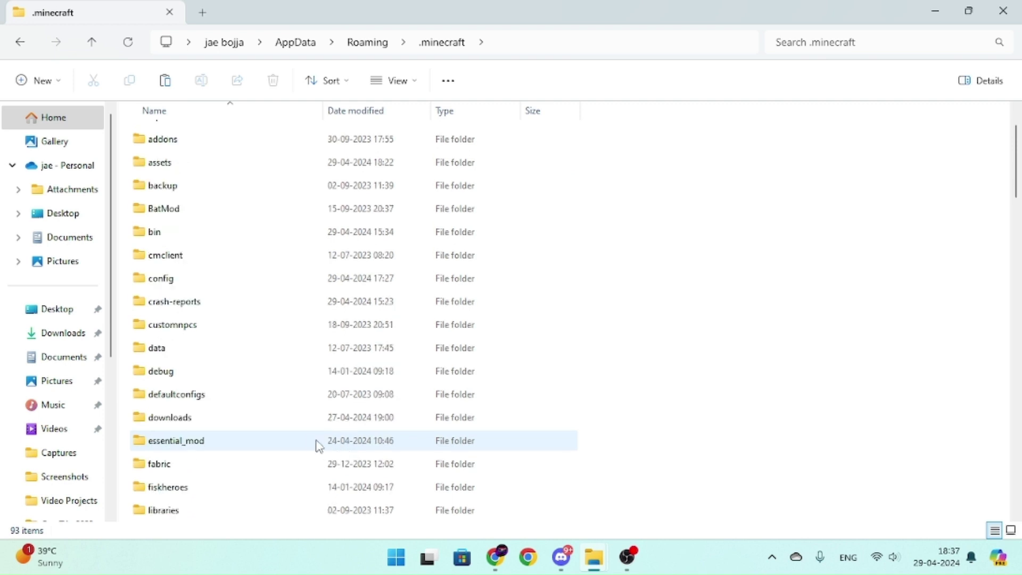
pyautogui.scroll(-4, 298, 420)
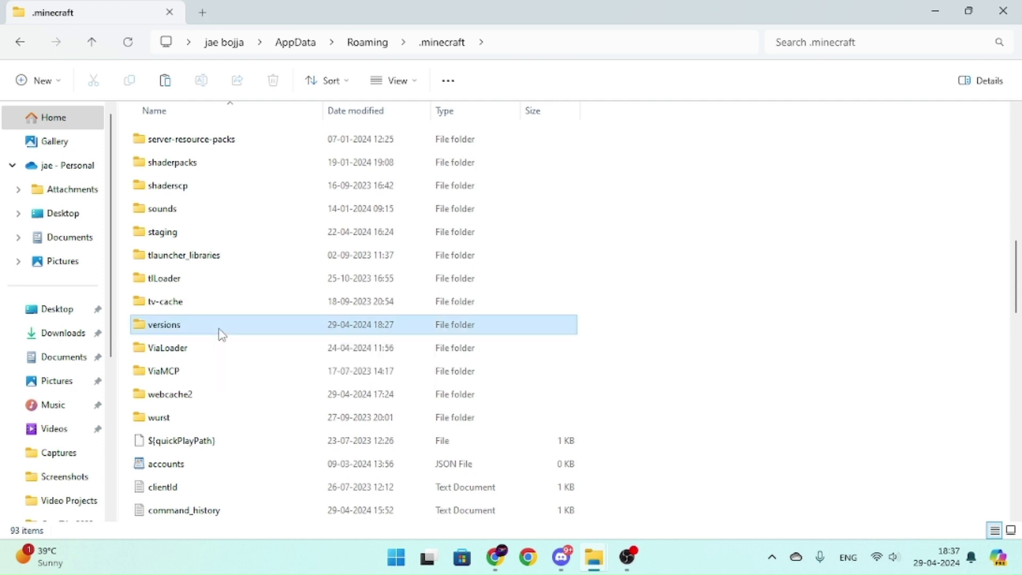
pyautogui.doubleClick(221, 334)
pyautogui.click(219, 322)
# Paste the copied LC folder into Minecraft's versions folder and check it in the folder list.
pyautogui.scroll(-3, 234, 394)
pyautogui.scroll(-5, 242, 418)
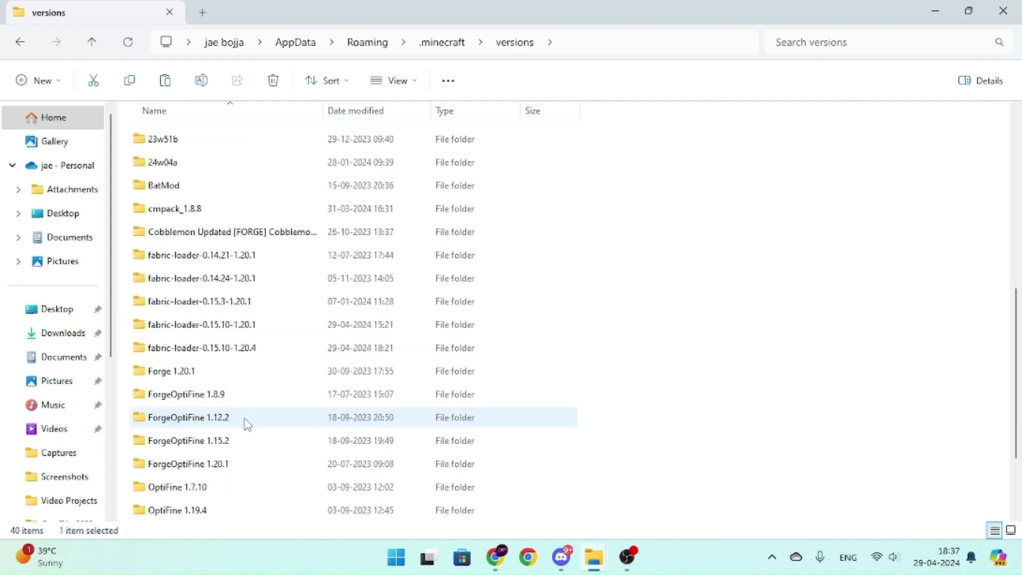
pyautogui.scroll(7, 269, 463)
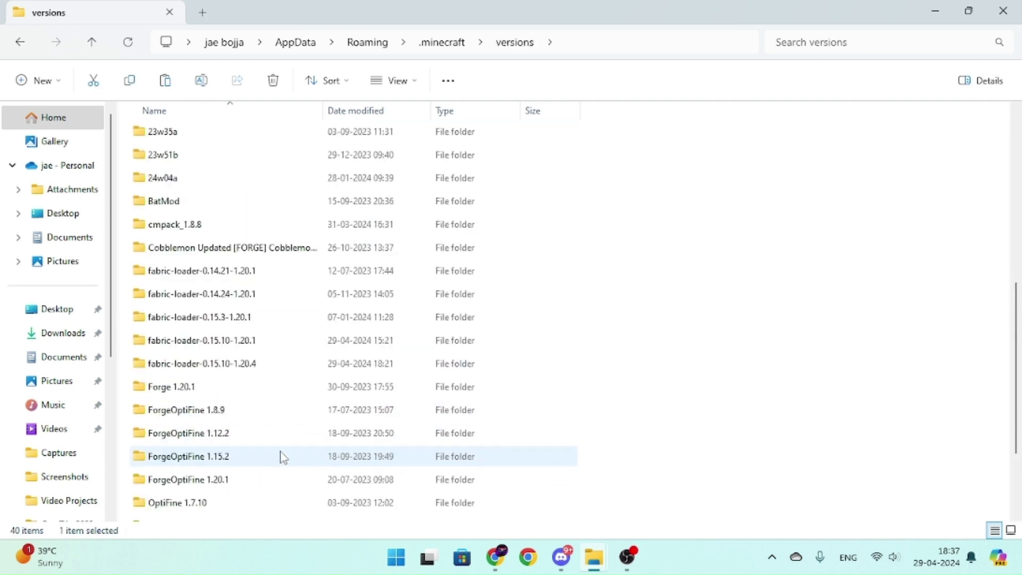
pyautogui.click(714, 350)
pyautogui.scroll(-5, 313, 474)
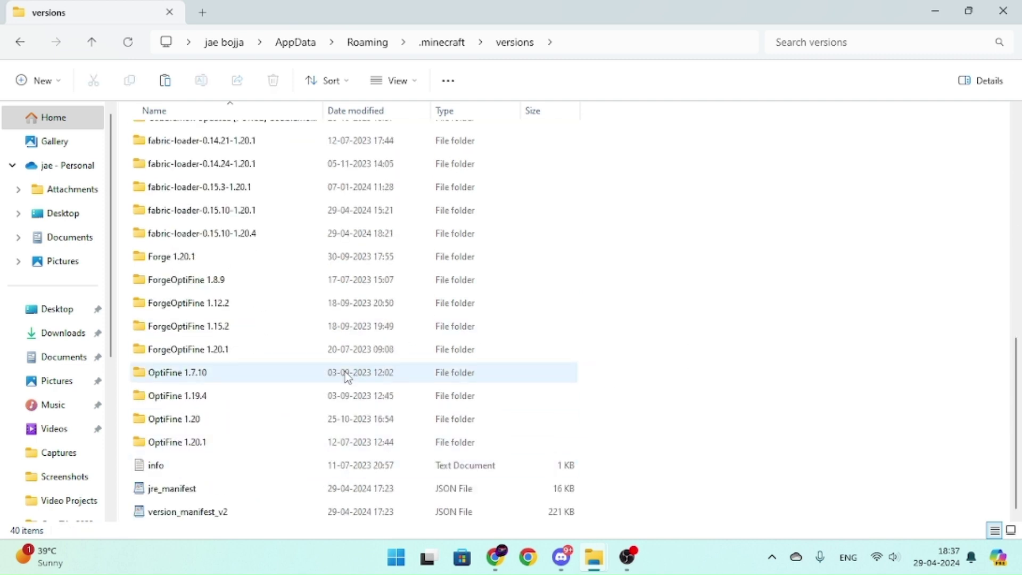
pyautogui.scroll(6, 348, 377)
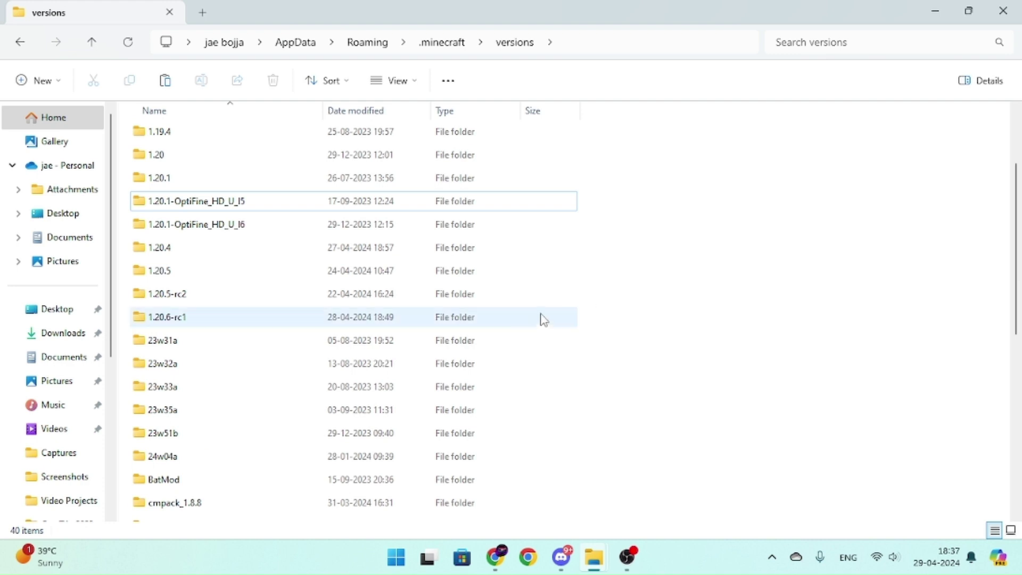
pyautogui.scroll(-6, 532, 330)
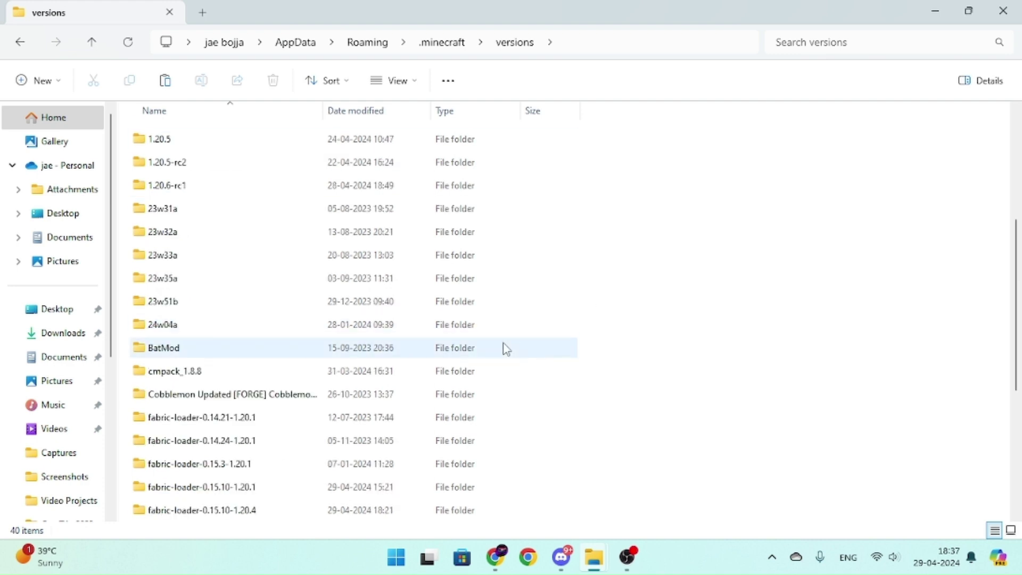
pyautogui.rightClick(678, 334)
pyautogui.moveTo(751, 229)
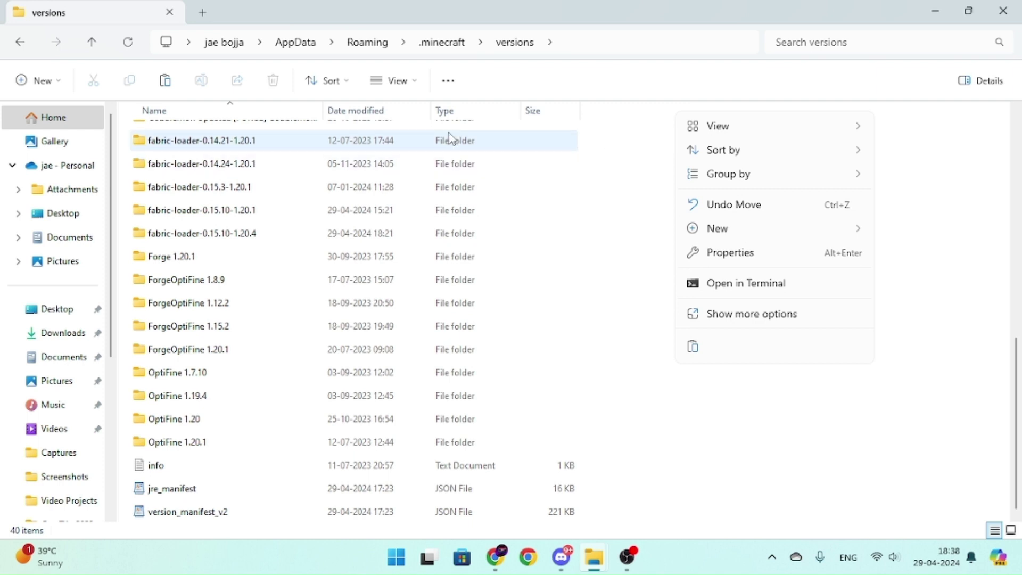
pyautogui.click(166, 81)
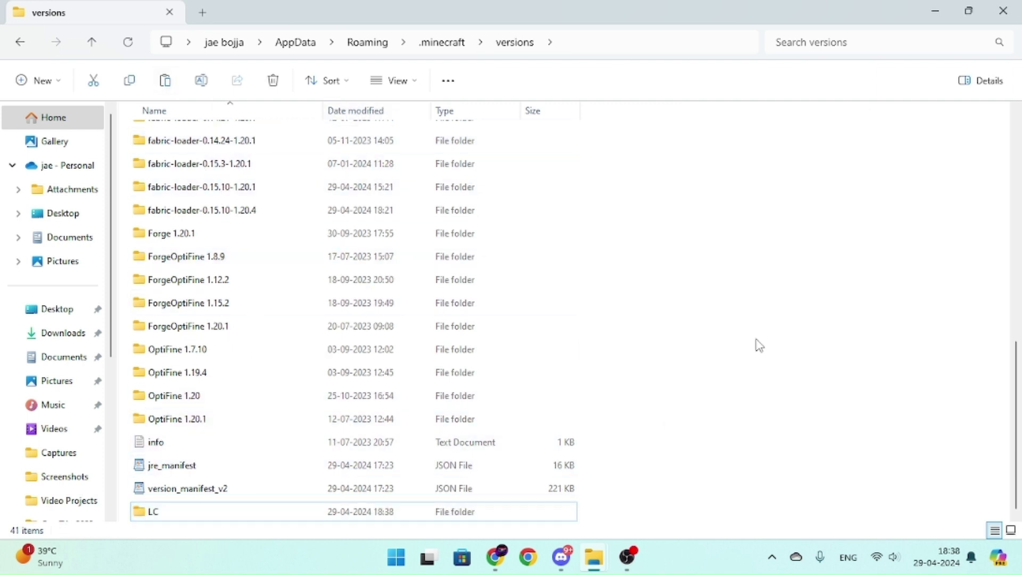
pyautogui.click(201, 514)
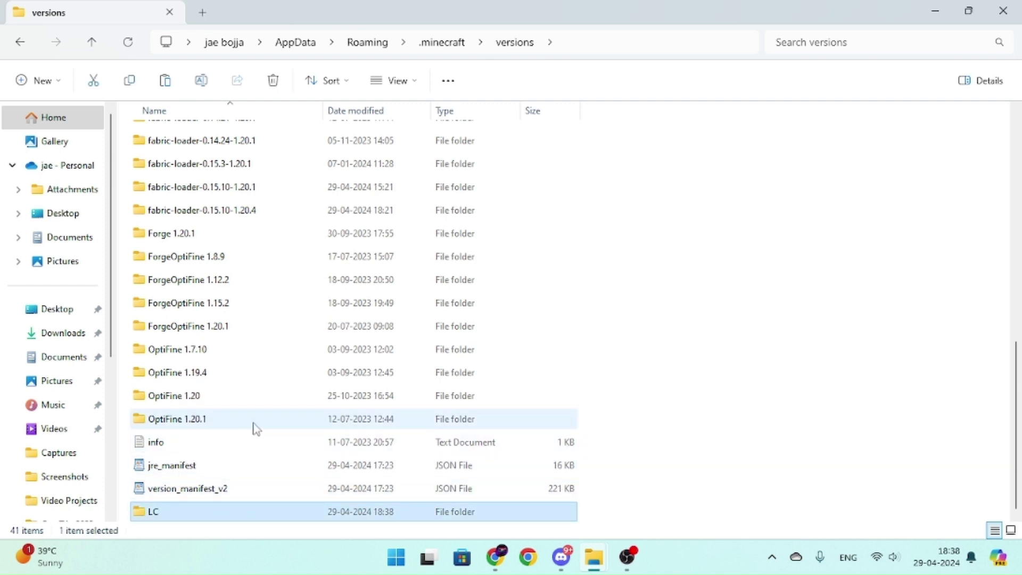
pyautogui.scroll(8, 256, 429)
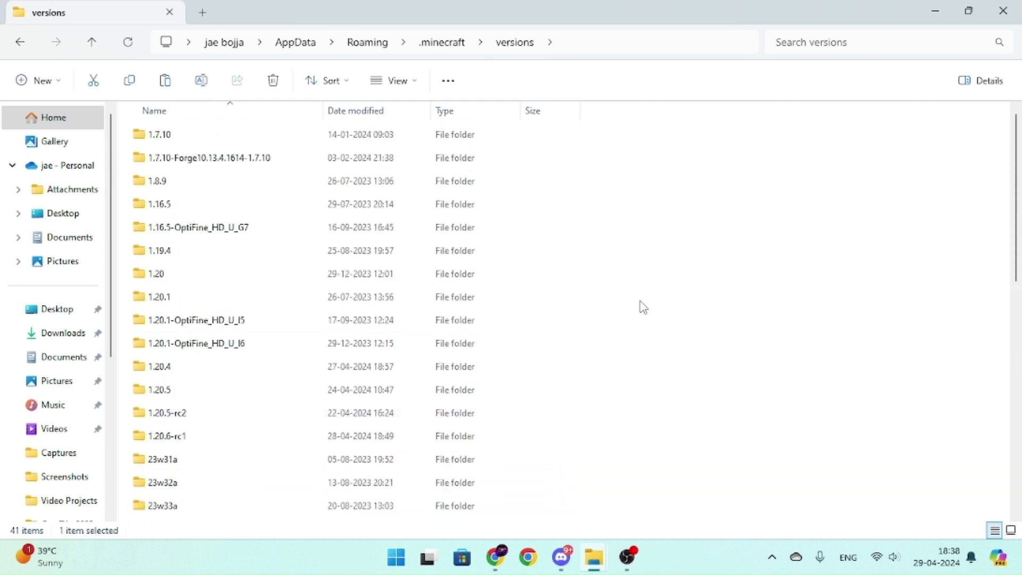
pyautogui.click(568, 287)
pyautogui.scroll(-8, 376, 414)
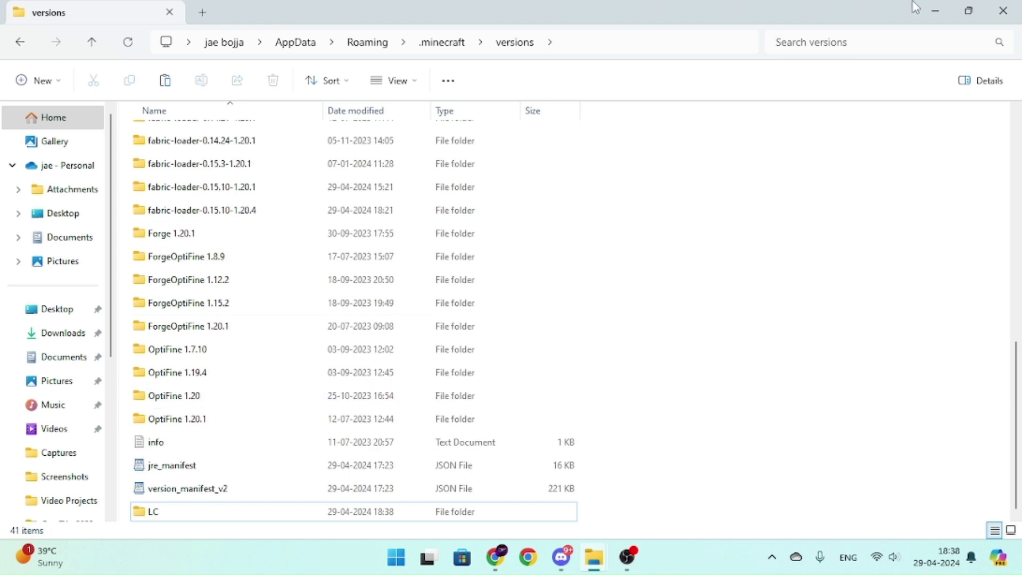
# Clear the open File Explorer and browser windows off the desktop and launch TLauncher.
pyautogui.click(1004, 10)
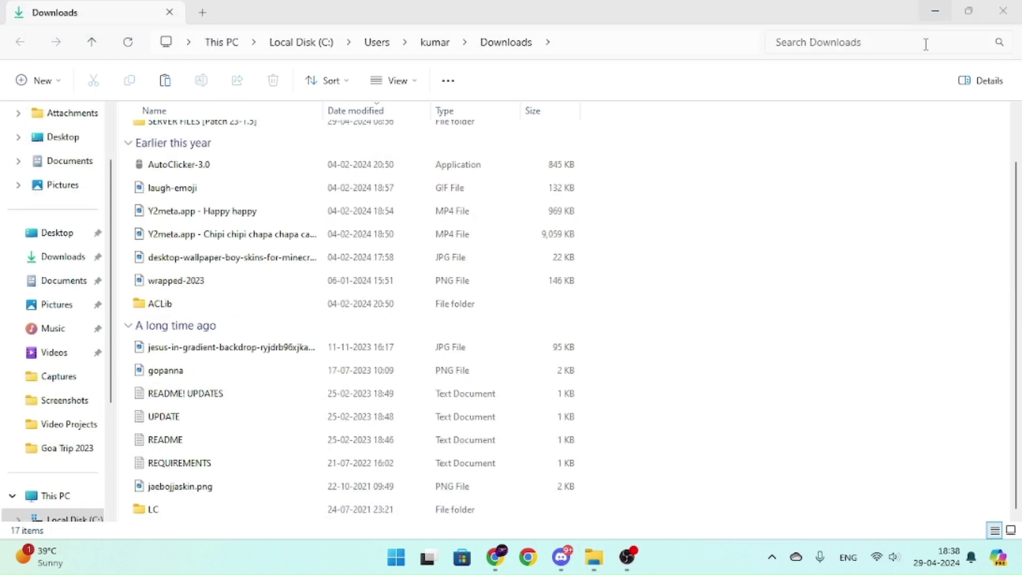
pyautogui.click(1004, 9)
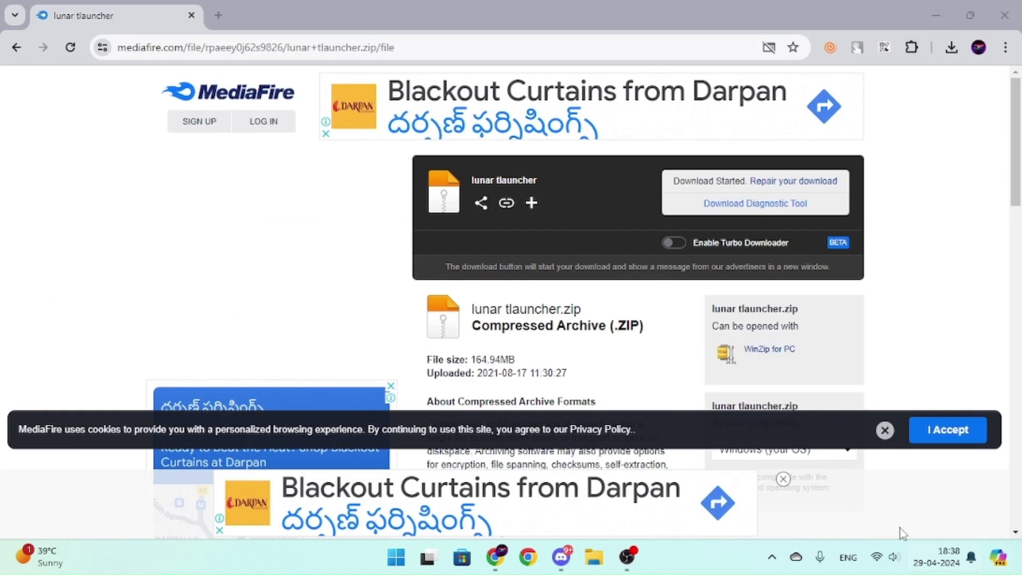
pyautogui.click(937, 13)
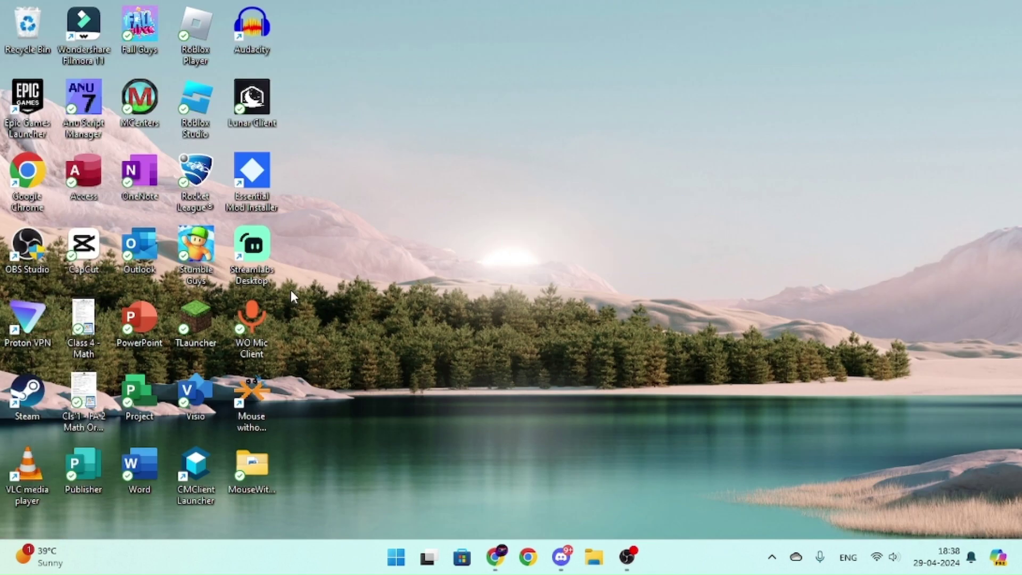
pyautogui.doubleClick(196, 314)
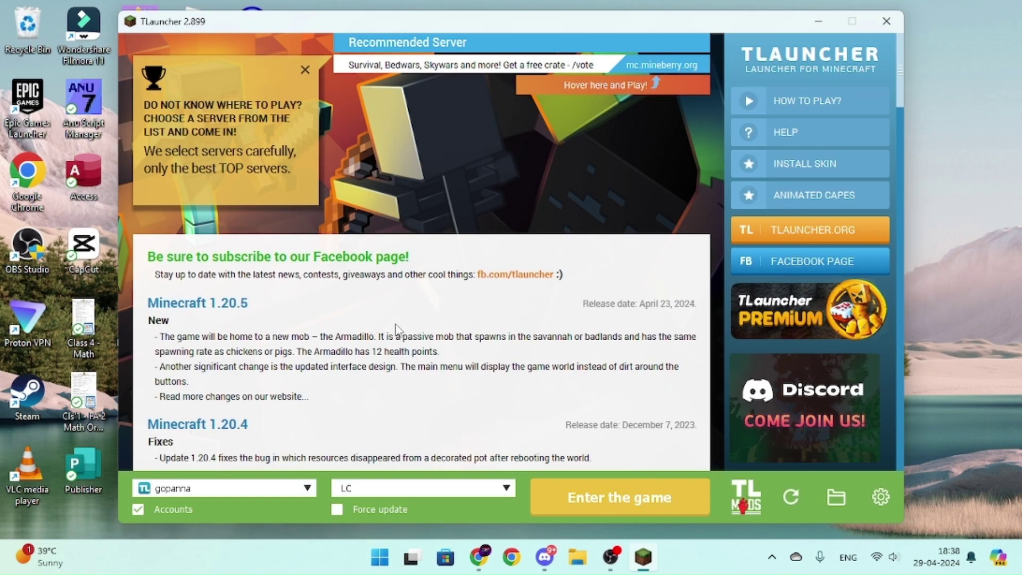
# Switch the game version to Latest release 1.20.5 in TLauncher.
pyautogui.click(392, 487)
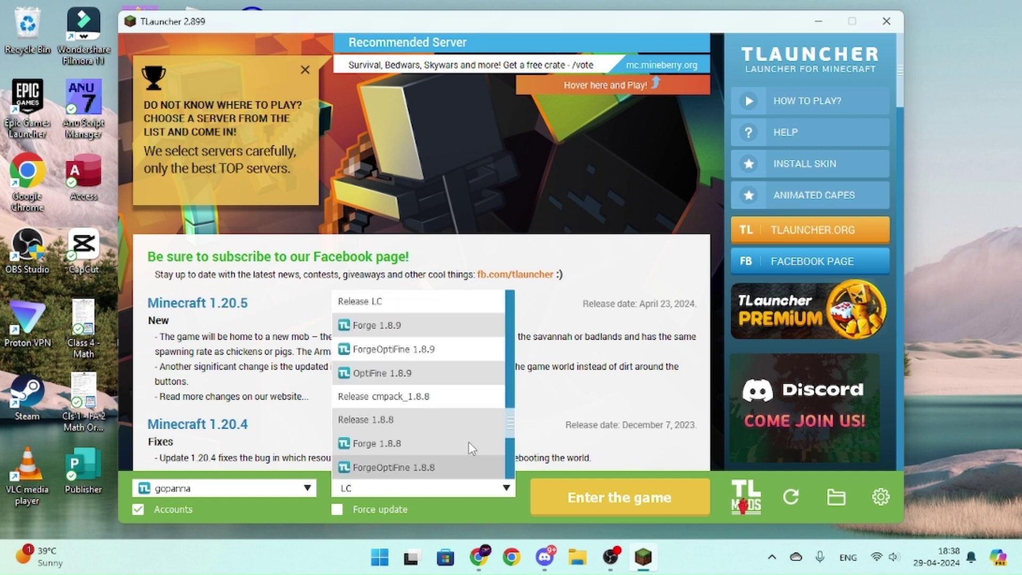
pyautogui.moveTo(513, 423); pyautogui.dragTo(514, 275)
pyautogui.click(471, 302)
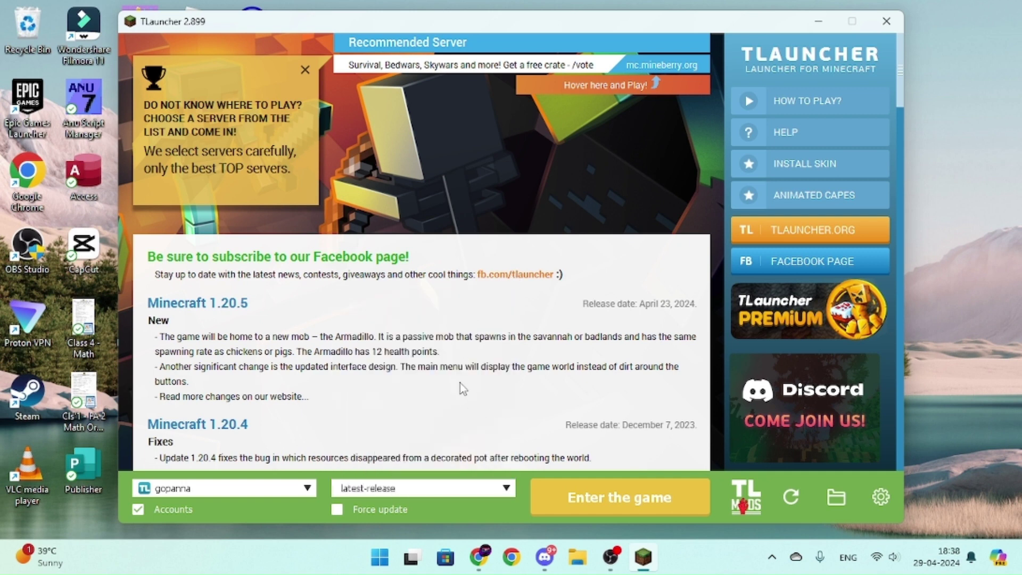
# Choose Release LC as the game version in TLauncher.
pyautogui.click(471, 484)
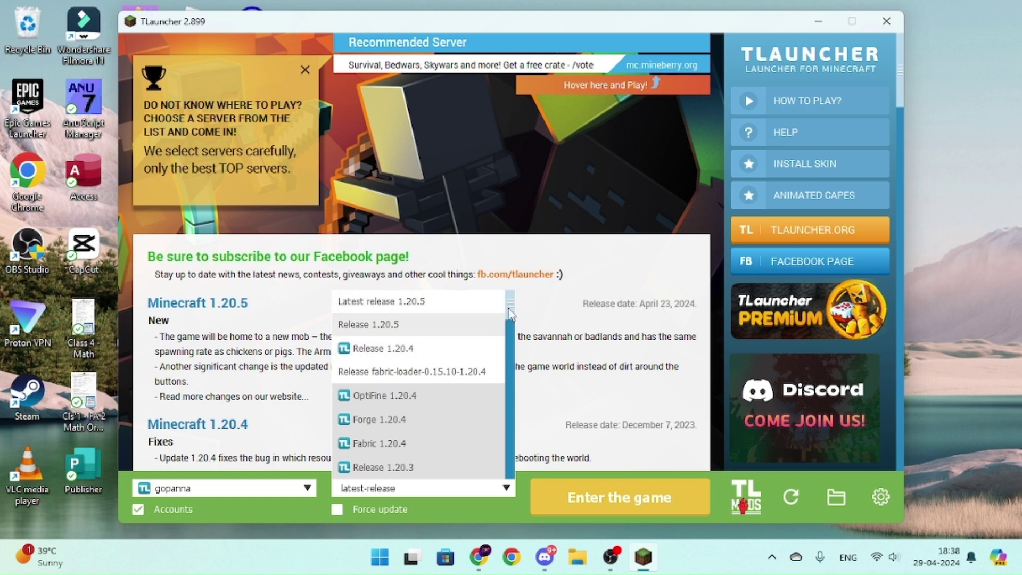
pyautogui.moveTo(510, 314); pyautogui.dragTo(510, 431)
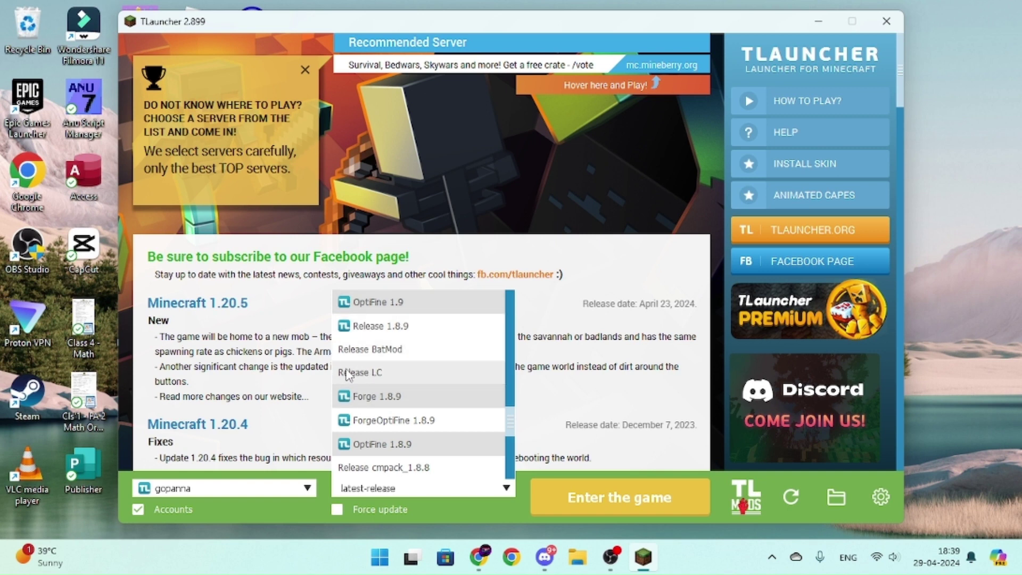
pyautogui.click(398, 375)
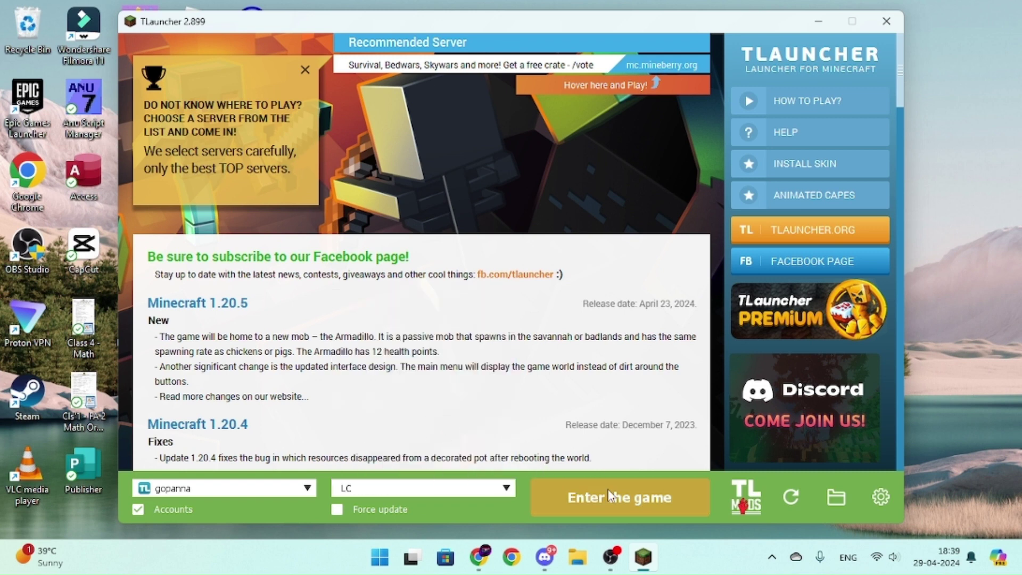
# Start the game with the LC version, accepting the skin notification, and maximize the Lunar Client window.
pyautogui.click(633, 490)
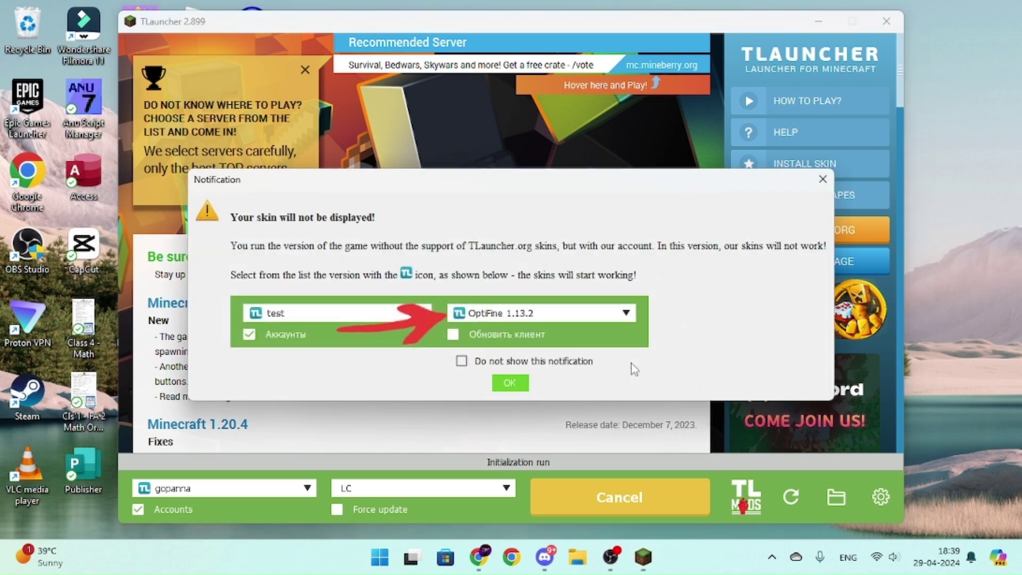
pyautogui.click(510, 382)
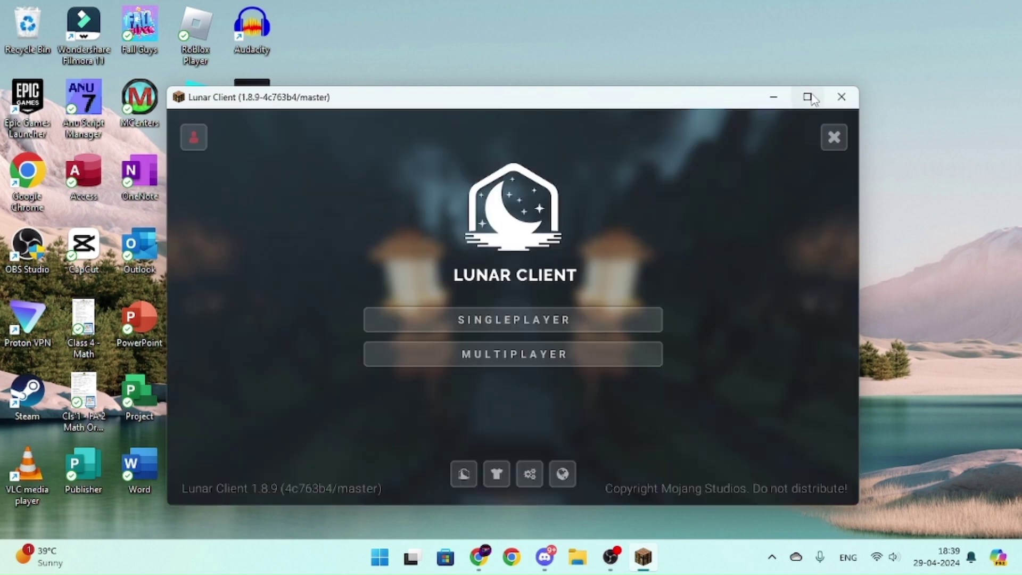
pyautogui.moveTo(813, 99)
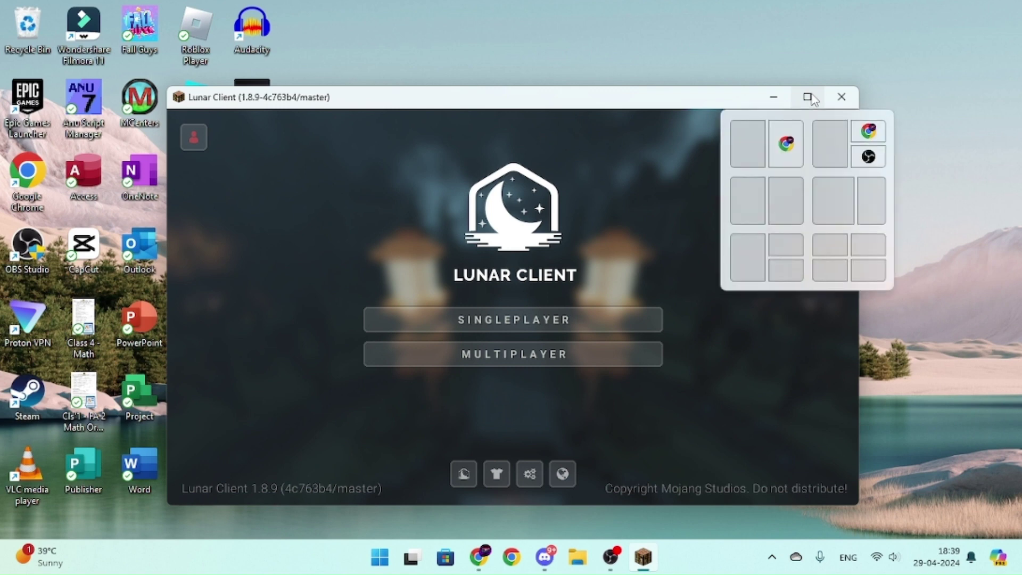
pyautogui.click(808, 97)
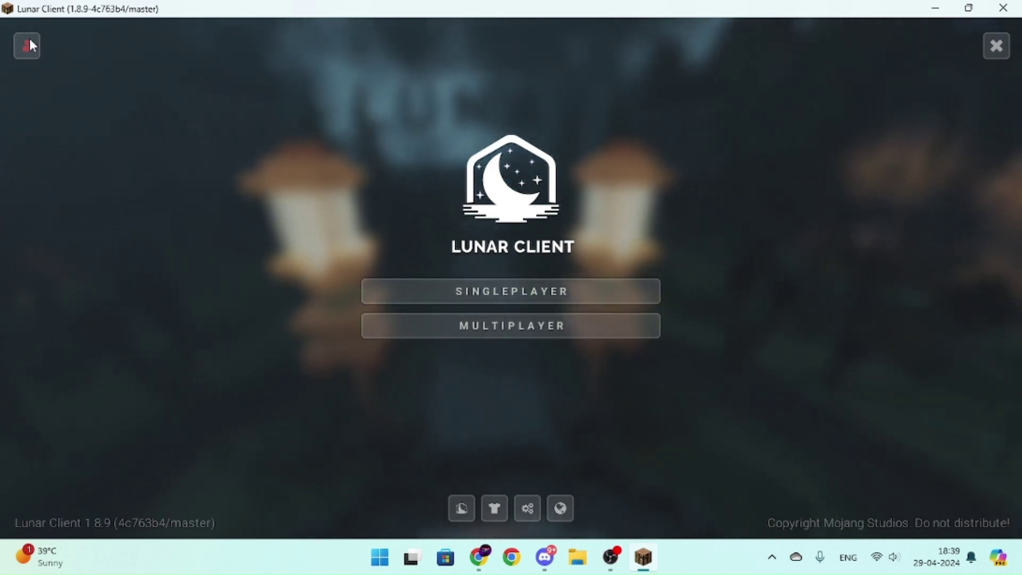
# View the log-in screen behind Multiplayer and return to the Lunar Client main menu.
pyautogui.moveTo(64, 43)
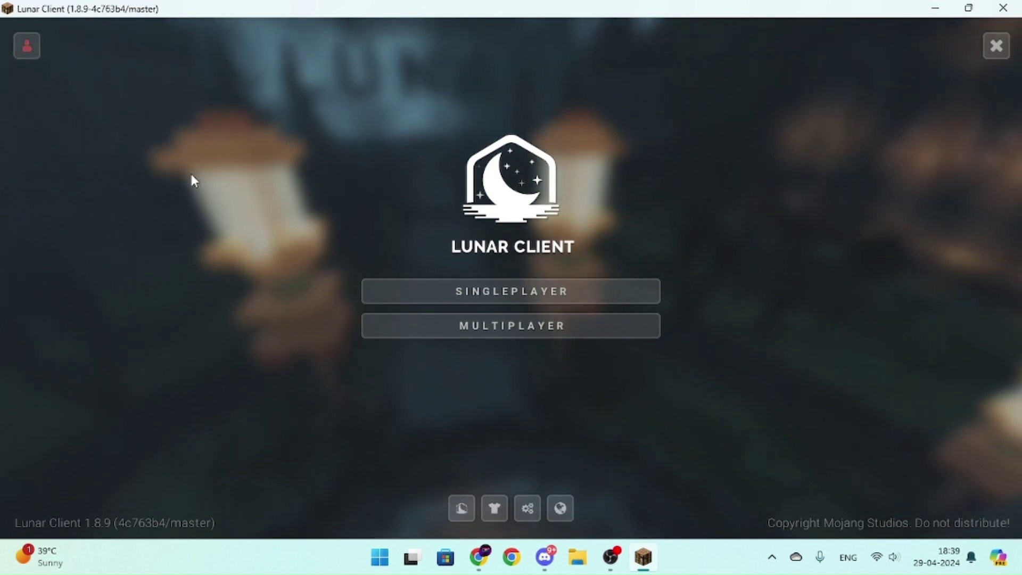
pyautogui.click(447, 326)
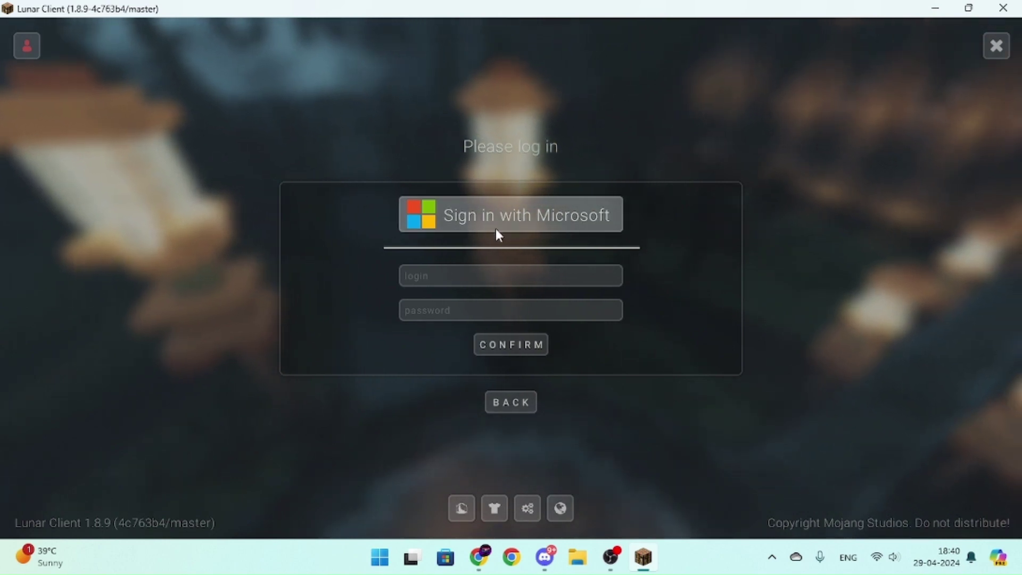
pyautogui.click(515, 405)
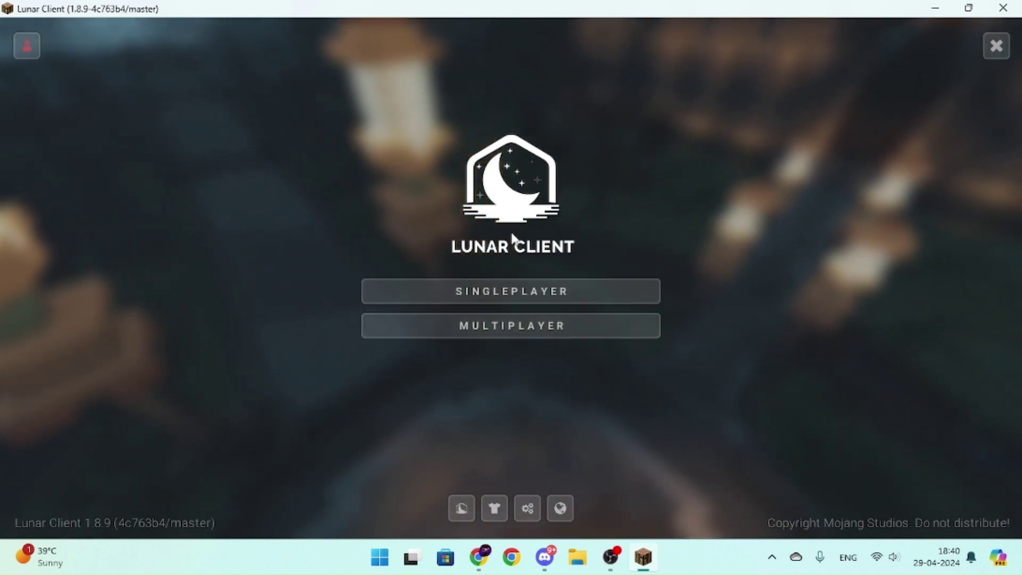
pyautogui.click(519, 326)
pyautogui.click(525, 402)
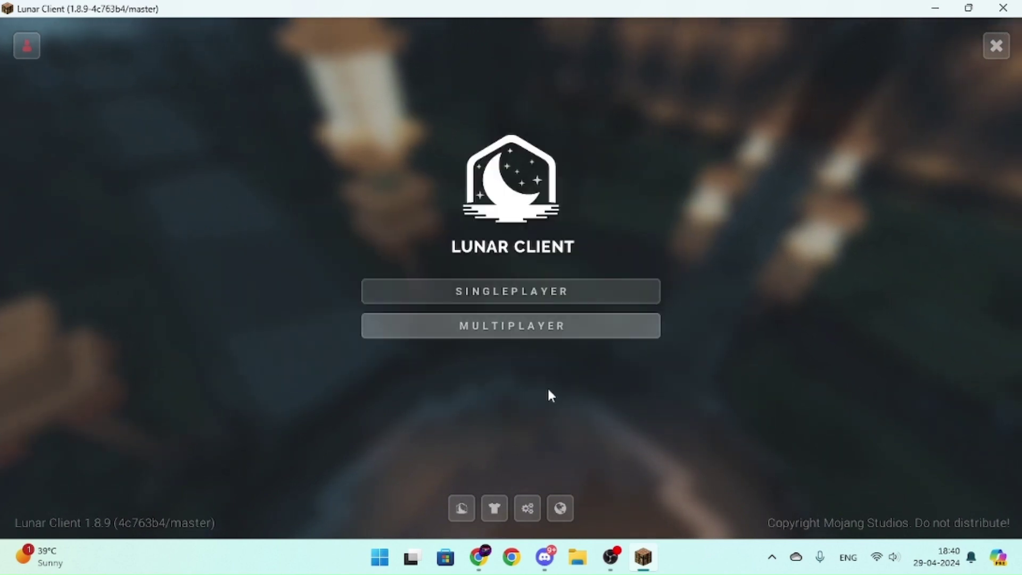
# Open the singleplayer world list and play the existing world named Rage.
pyautogui.click(567, 295)
pyautogui.scroll(-2, 564, 409)
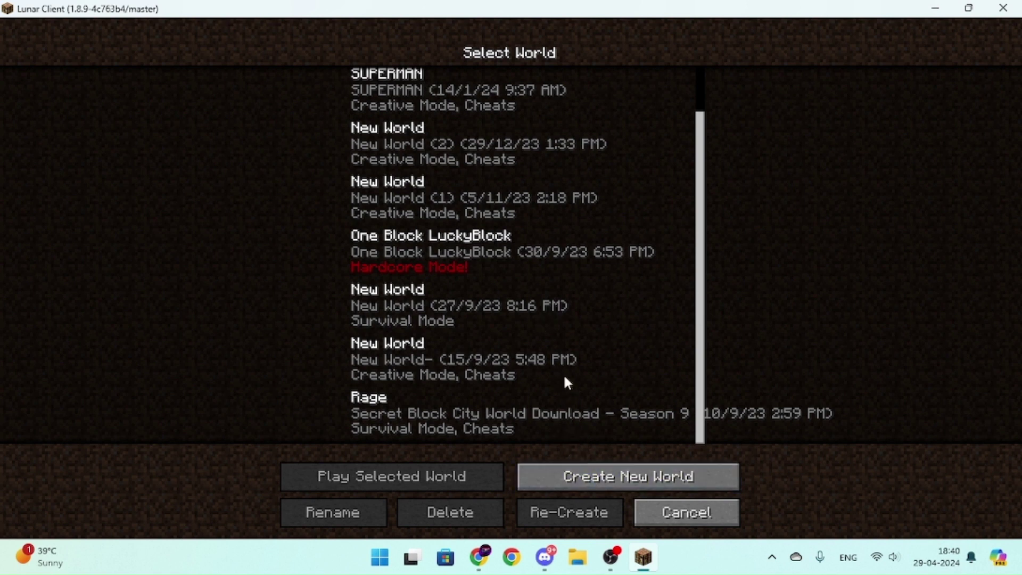
pyautogui.click(572, 474)
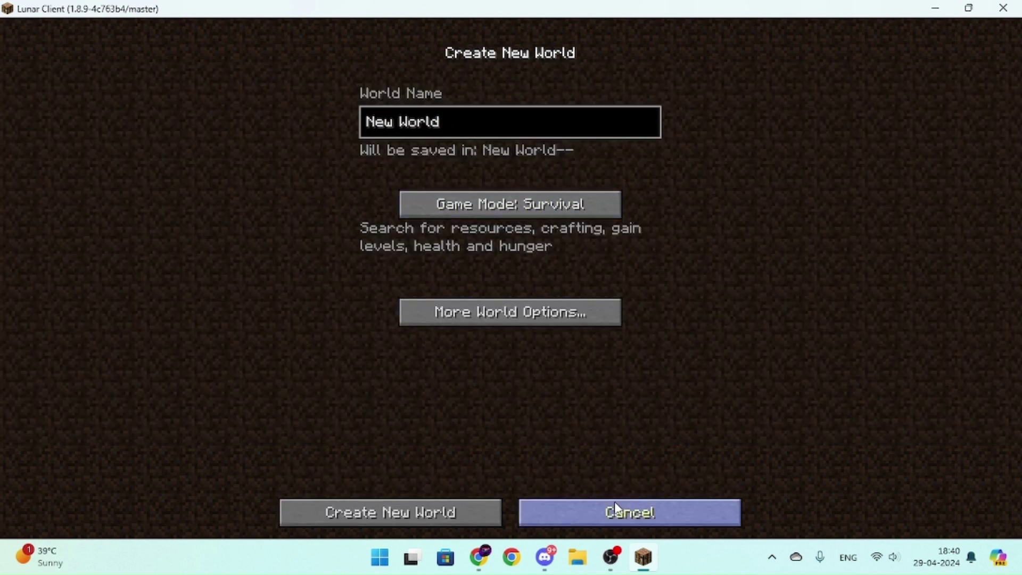
pyautogui.click(628, 512)
pyautogui.scroll(-2, 504, 420)
pyautogui.click(484, 410)
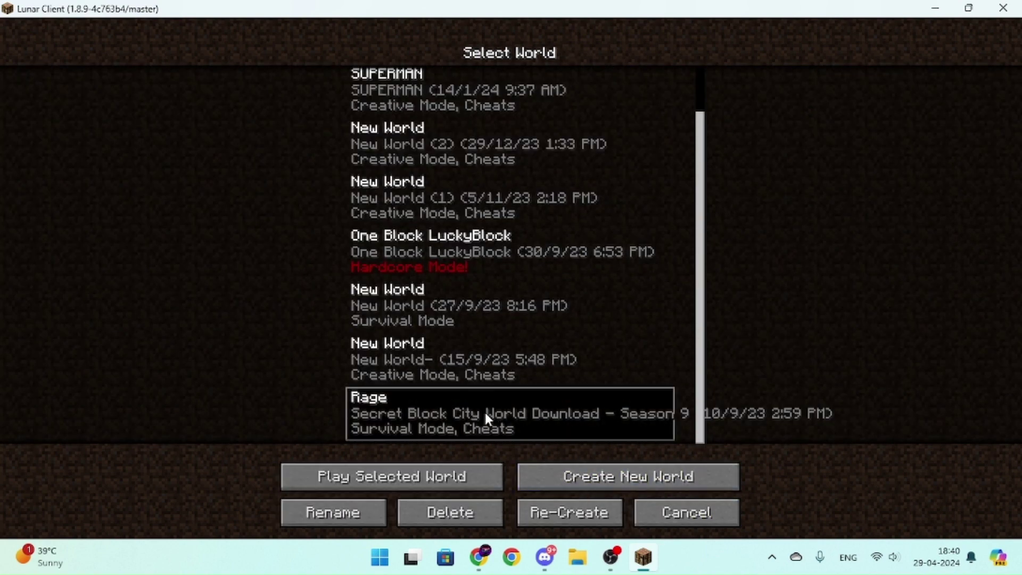
pyautogui.click(388, 479)
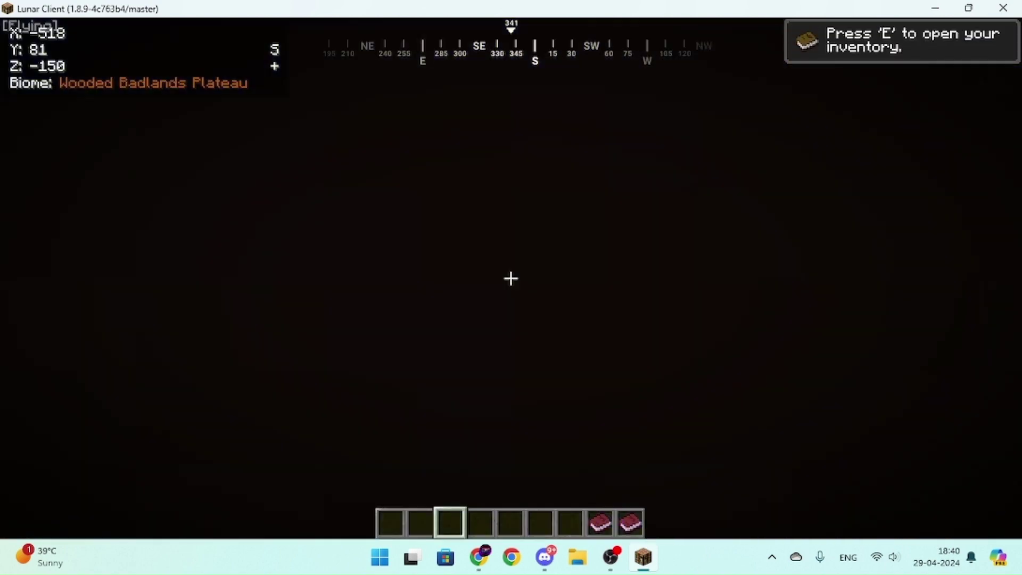
# Fly upward and forward over the badlands terrain, briefly pausing and resuming the game.
pyautogui.press('space')
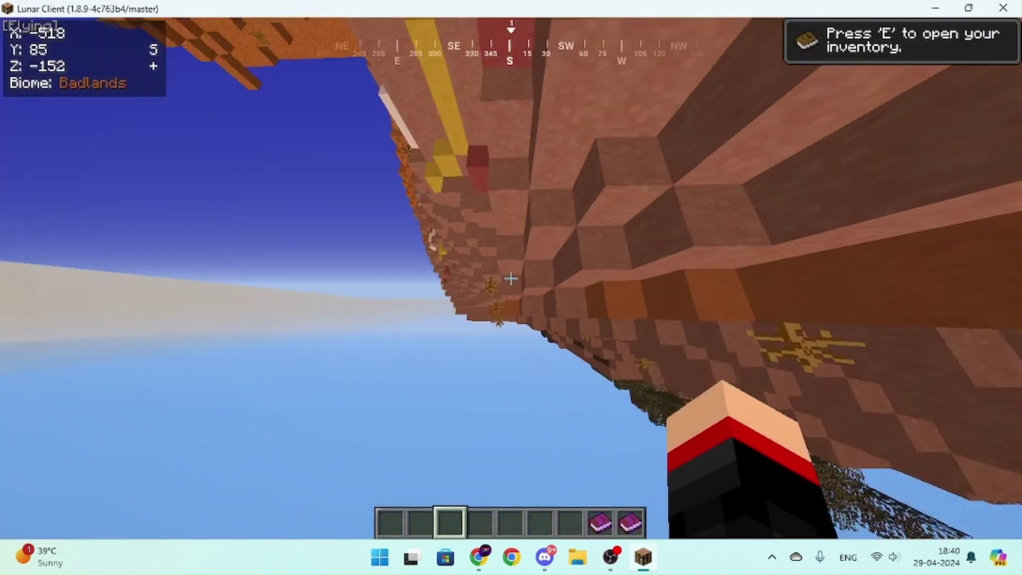
pyautogui.press('w')
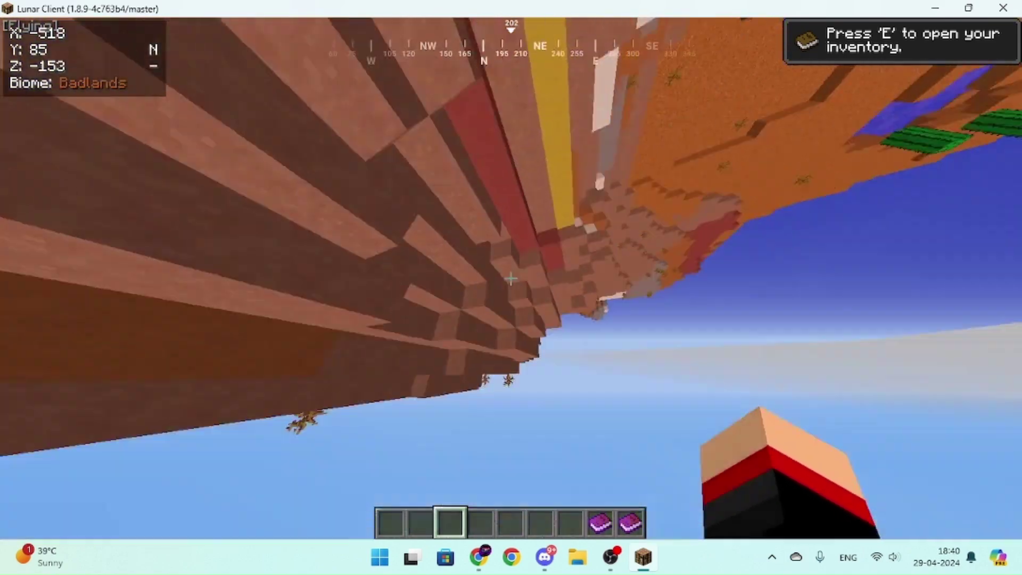
pyautogui.press('space')
pyautogui.press('w')
pyautogui.press('space')
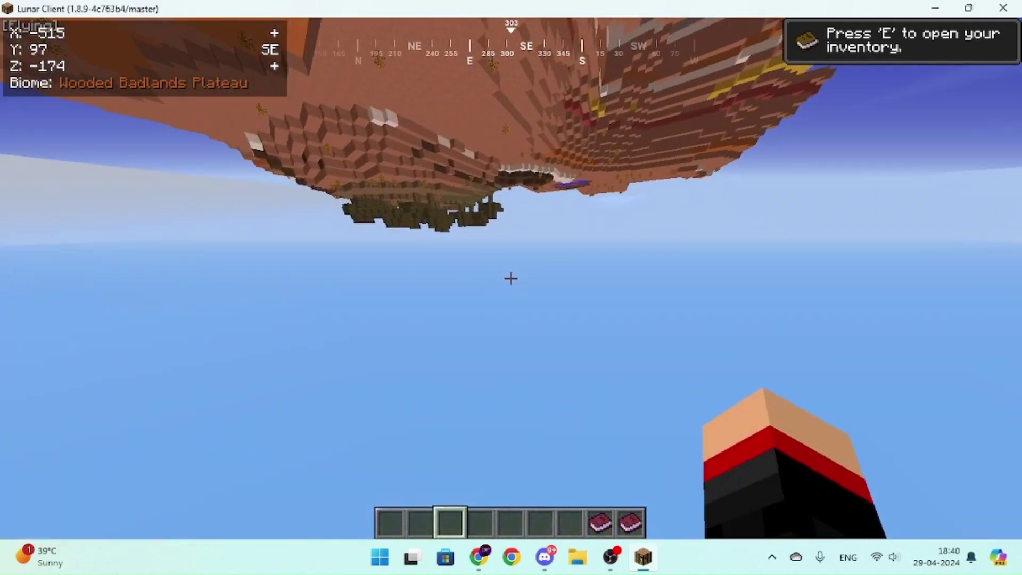
pyautogui.press('Escape')
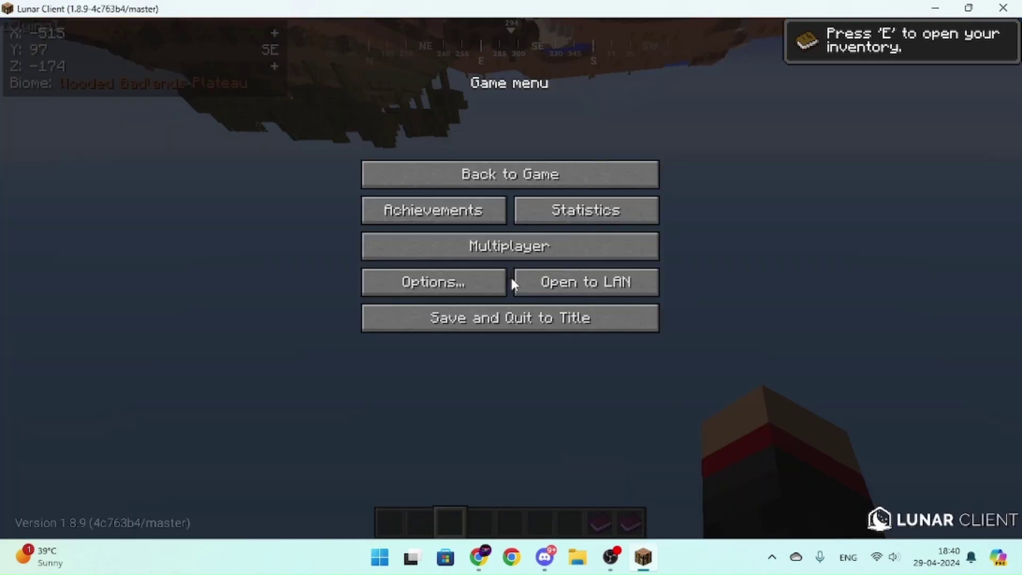
pyautogui.press('Escape')
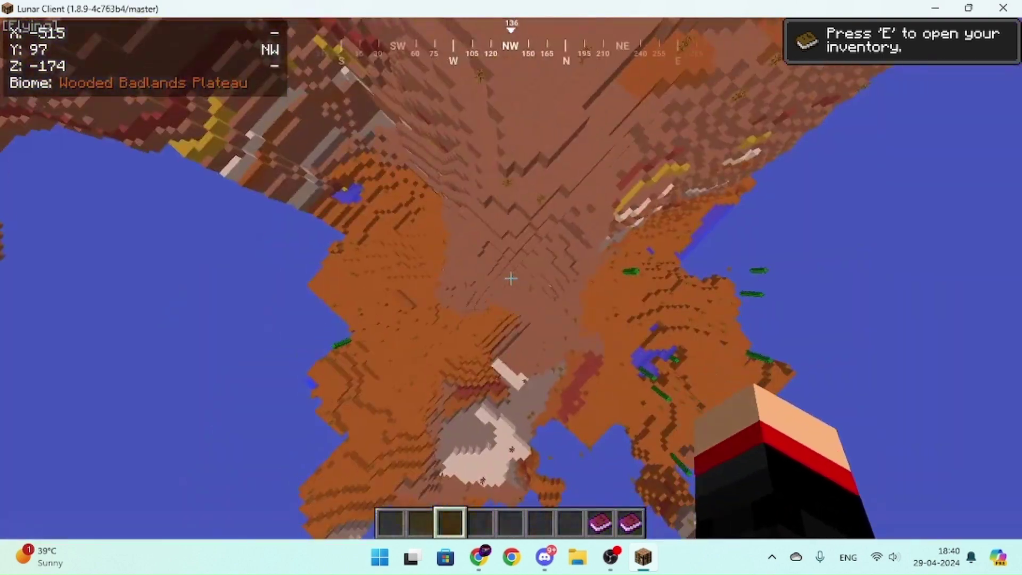
# Switch the held item between hotbar slots 9, 8 and 6 and bring up the game menu.
pyautogui.press('9')
pyautogui.press('8')
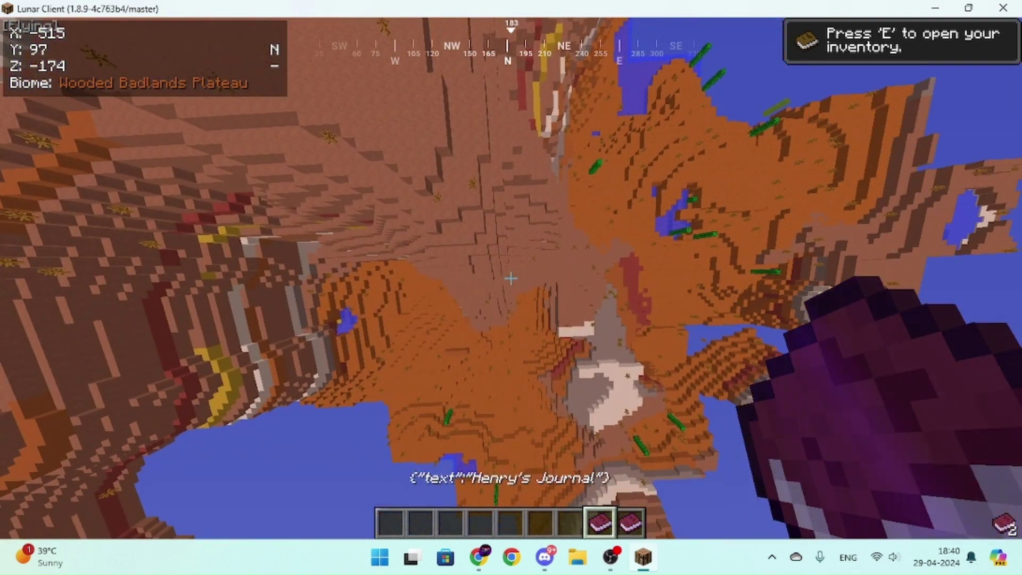
pyautogui.press('9')
pyautogui.press('6')
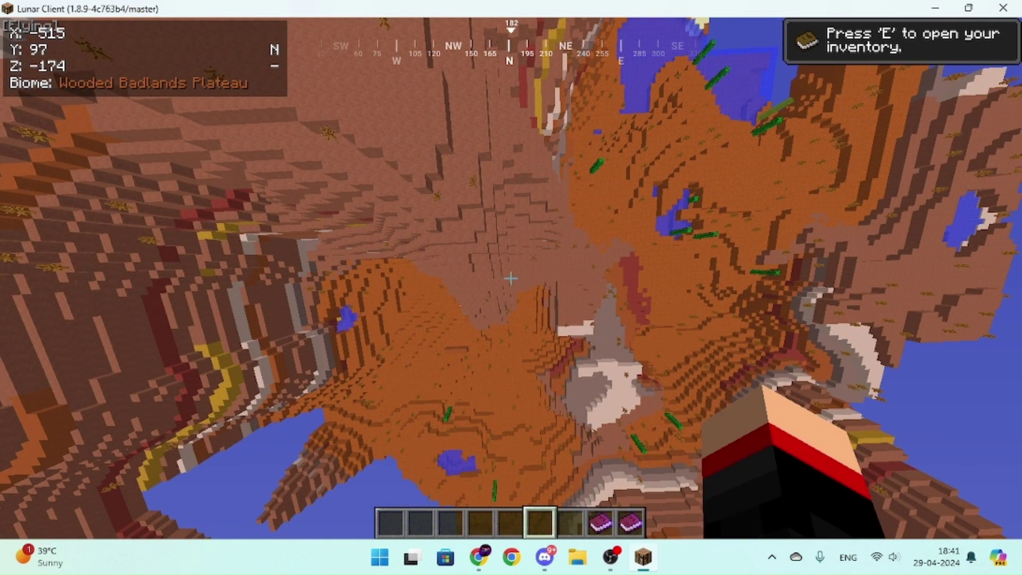
pyautogui.press('Escape')
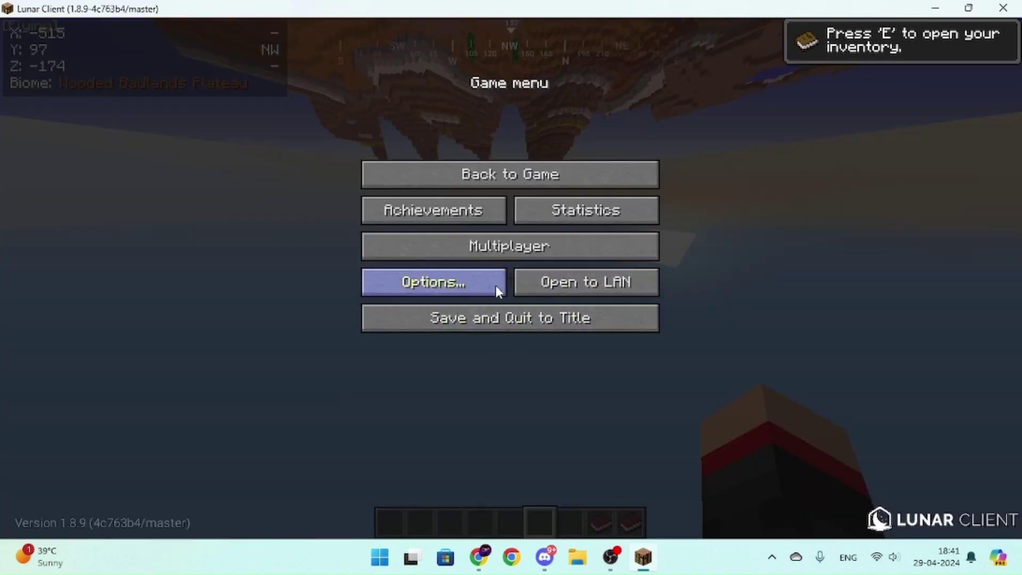